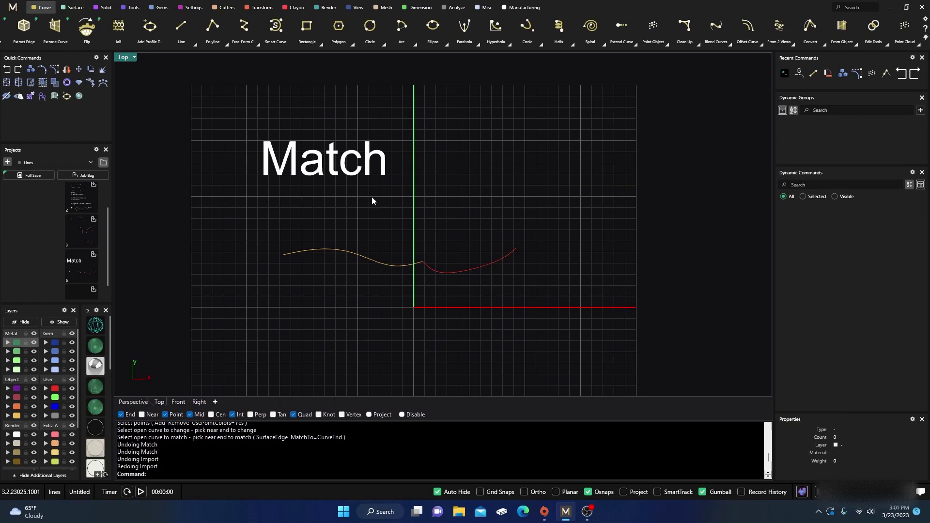
# Check the geometric continuity between the meeting ends of the orange and red curves with GCon and enlarge the command history.
pyautogui.scroll(3, 428, 265)
pyautogui.scroll(-4, 427, 262)
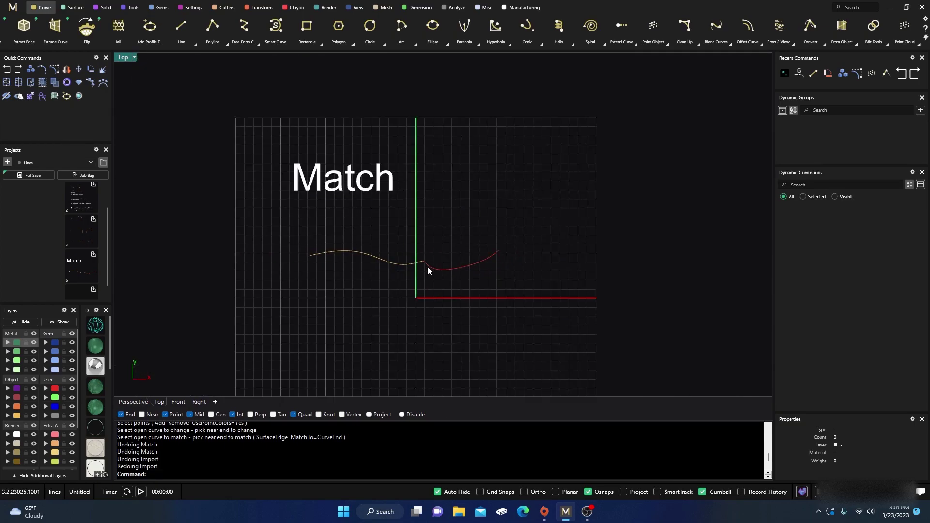
pyautogui.click(428, 267)
pyautogui.click(396, 265)
pyautogui.press('Escape')
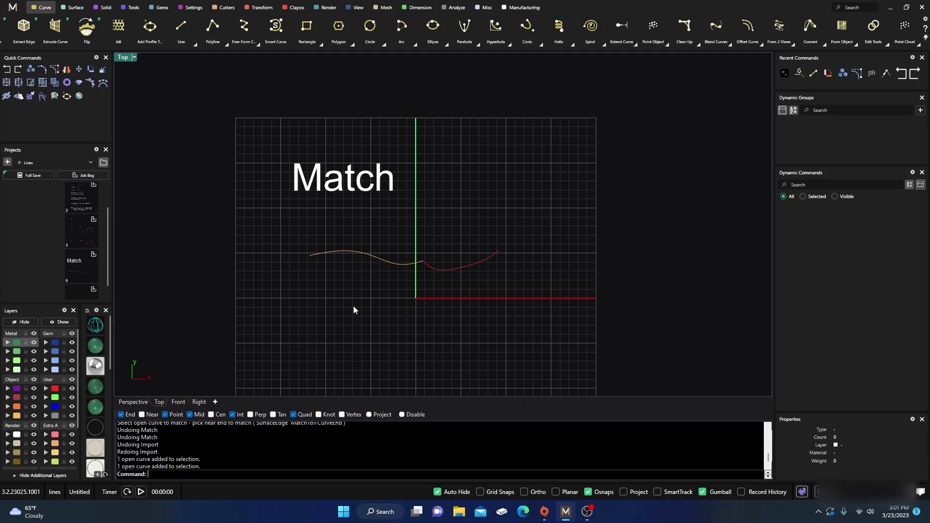
pyautogui.write('GCon')
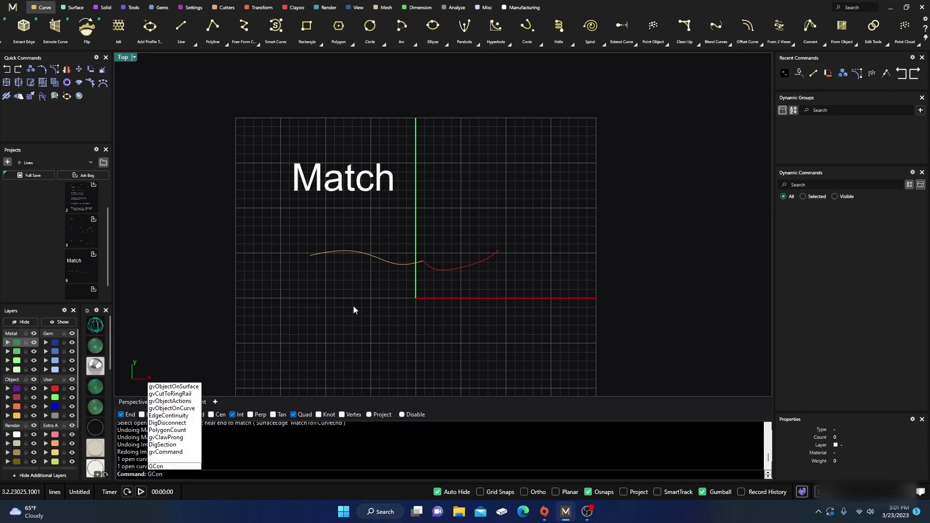
pyautogui.press('Return')
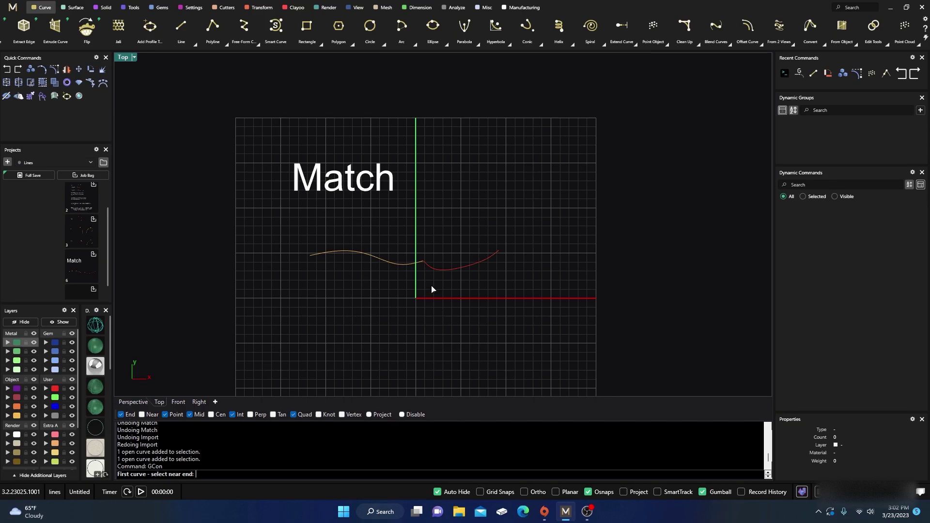
pyautogui.click(421, 265)
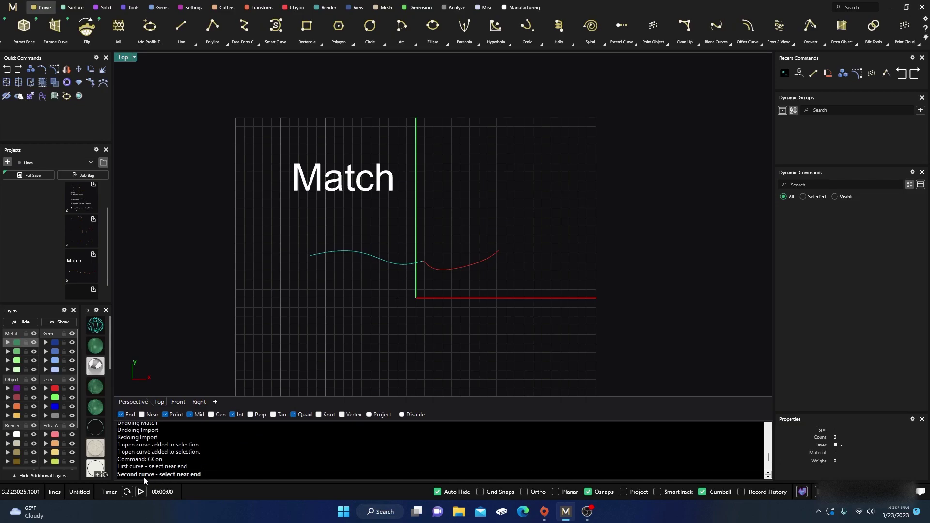
pyautogui.click(425, 264)
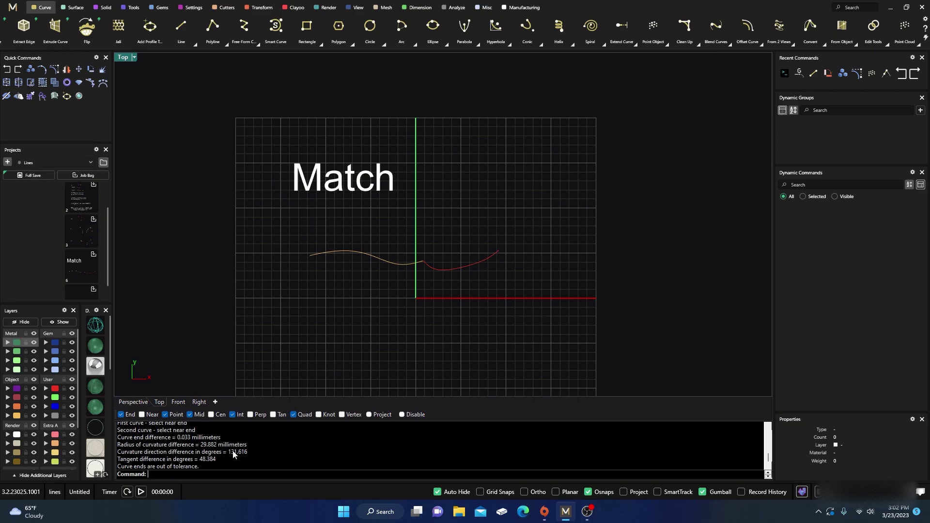
pyautogui.moveTo(269, 421); pyautogui.dragTo(252, 413)
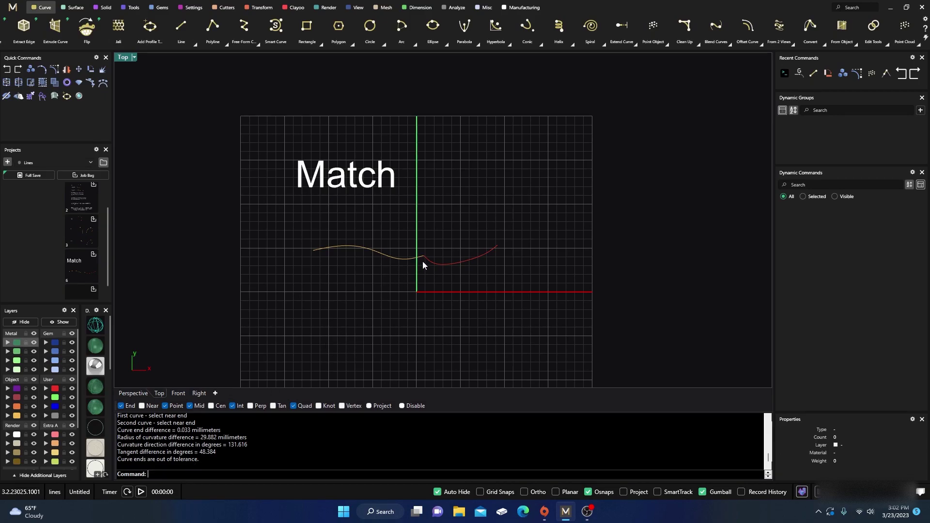
# Select both the orange and red curves and turn on their control points.
pyautogui.scroll(5, 422, 261)
pyautogui.scroll(3, 425, 259)
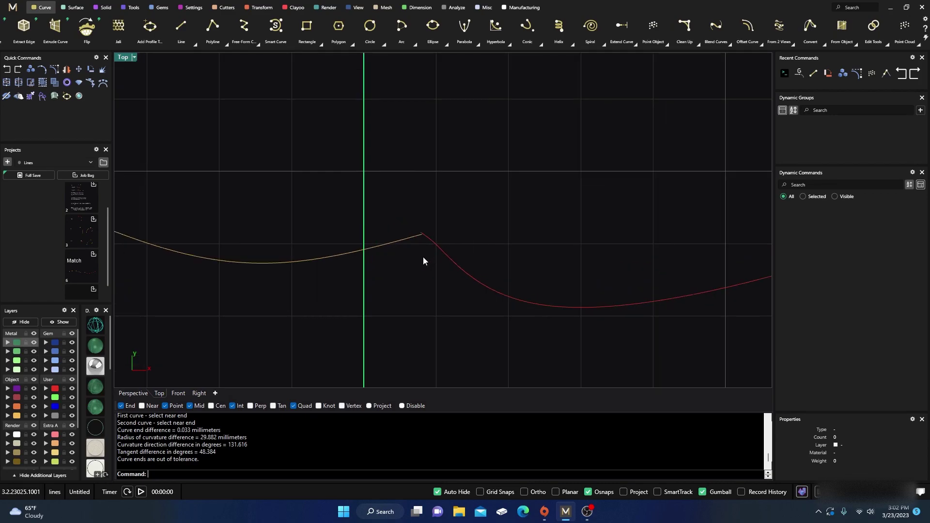
pyautogui.scroll(-5, 407, 266)
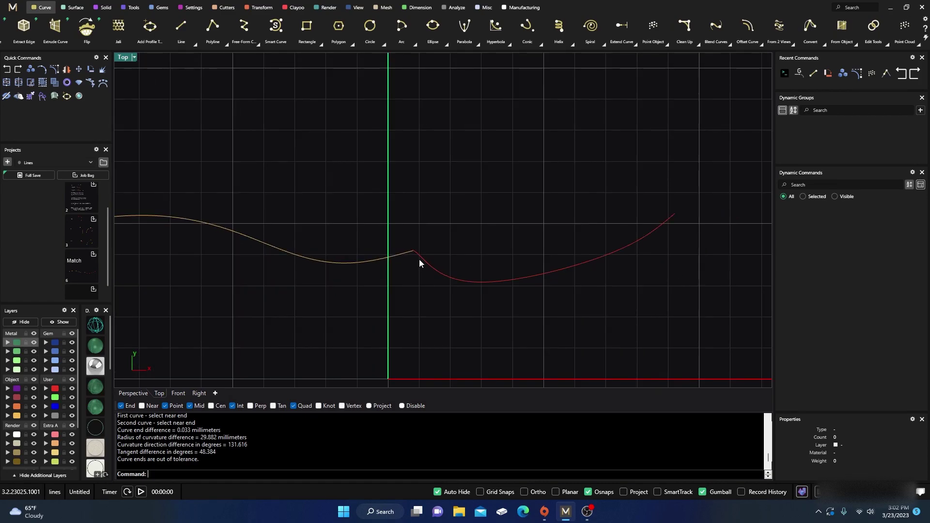
pyautogui.scroll(3, 415, 257)
pyautogui.moveTo(441, 224); pyautogui.dragTo(374, 282)
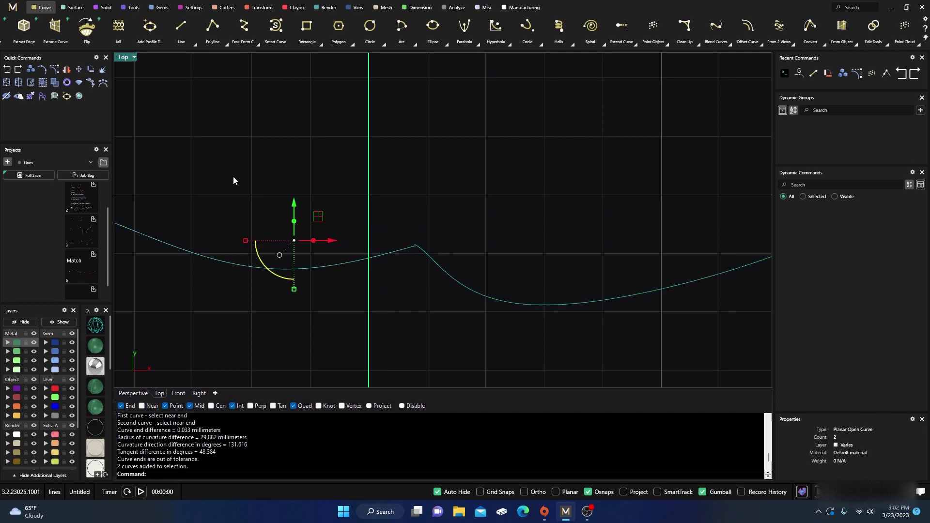
pyautogui.click(54, 69)
pyautogui.scroll(3, 408, 234)
# Snap the red curve's end control point onto the orange curve's end by direct manipulation, and undo it.
pyautogui.click(415, 252)
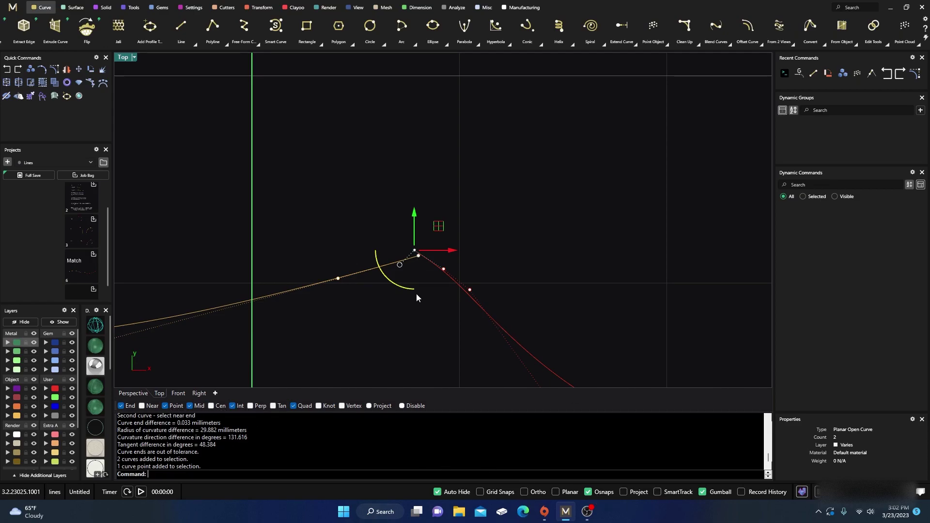
pyautogui.moveTo(412, 252); pyautogui.dragTo(415, 259)
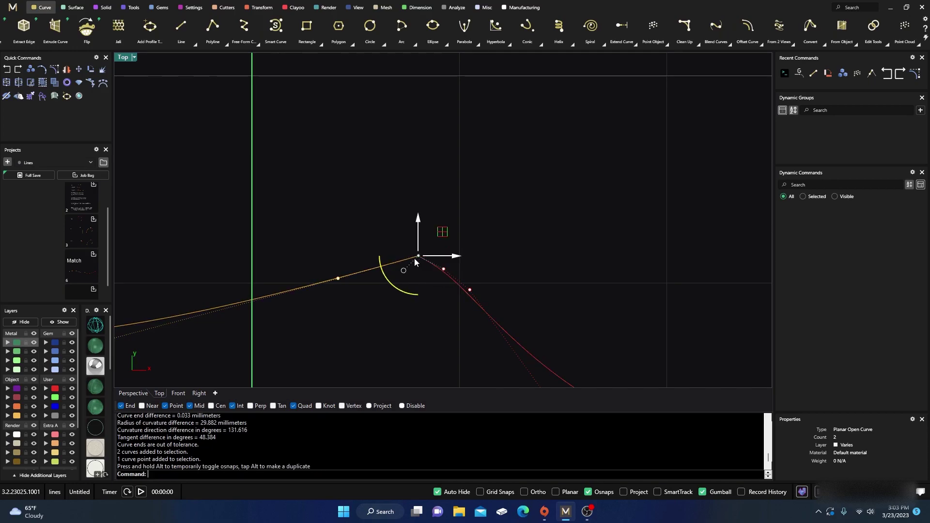
pyautogui.click(7, 69)
pyautogui.press('Escape')
# Use the Move command to place the red curve's end control point on the orange curve's end, and undo it.
pyautogui.write('move')
pyautogui.press('Return')
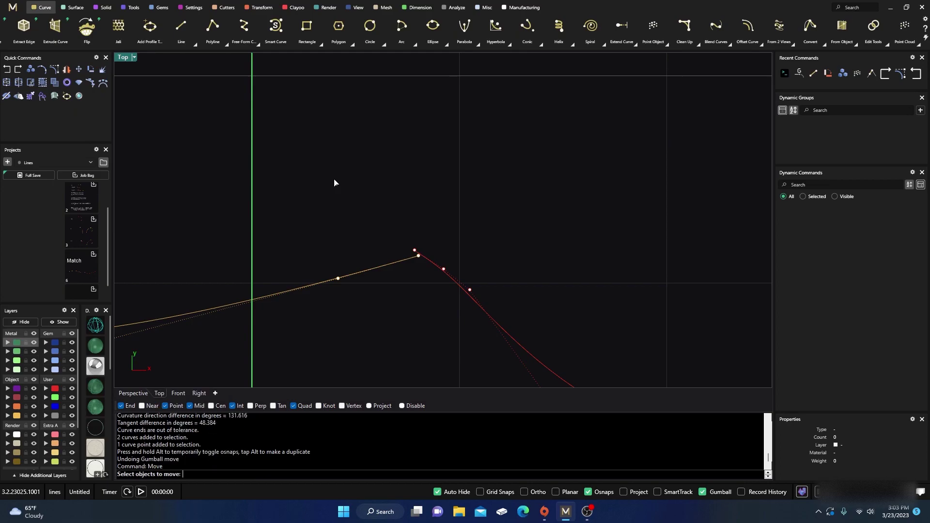
pyautogui.click(415, 252)
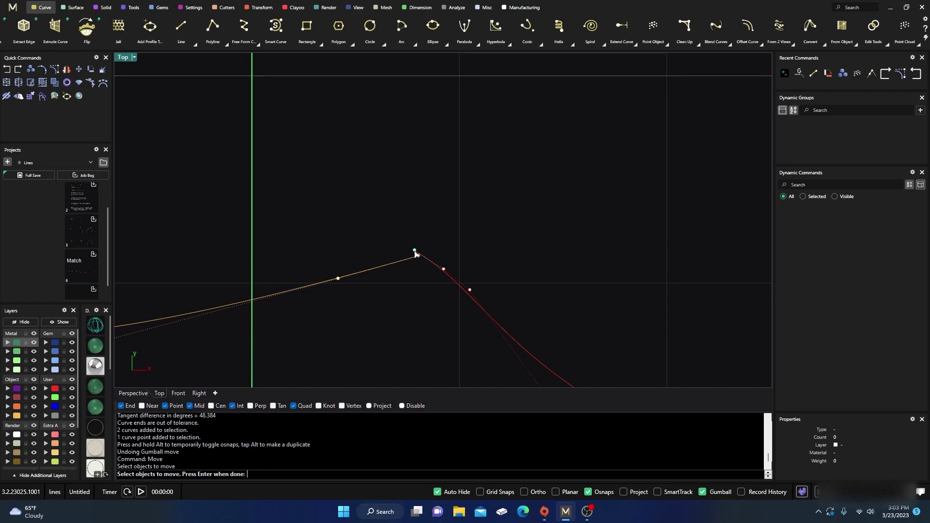
pyautogui.press('Return')
pyautogui.click(415, 252)
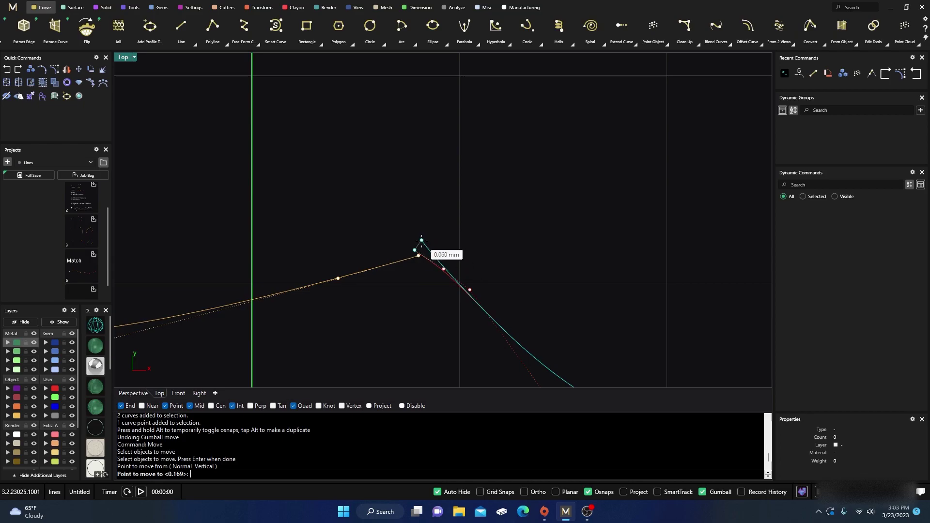
pyautogui.click(420, 244)
pyautogui.click(373, 208)
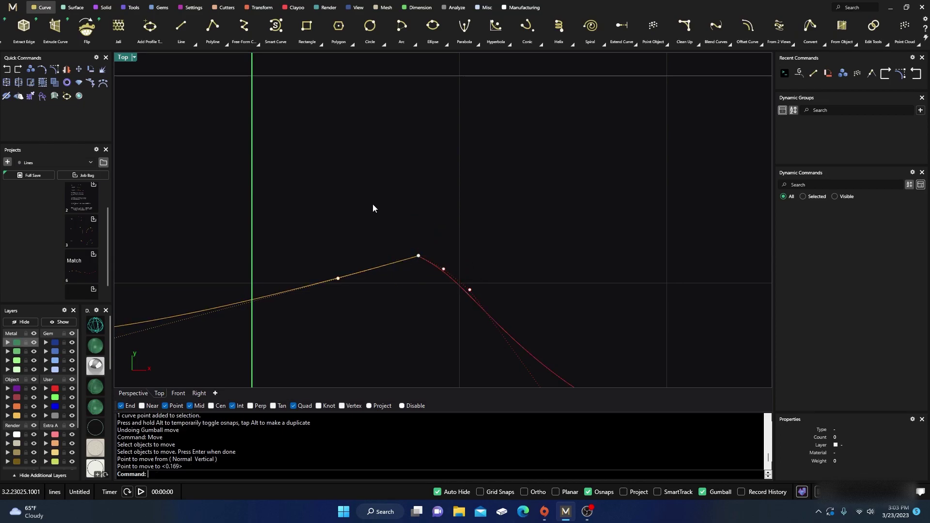
pyautogui.hotkey('ctrl', 'z')
pyautogui.click(350, 228)
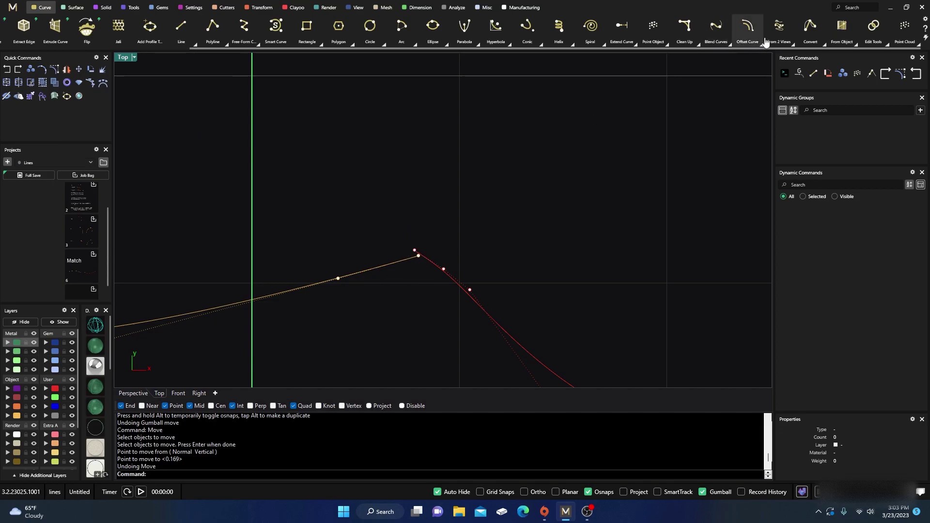
# Match the orange curve's end to the red curve's end in a preview with Position continuity.
pyautogui.click(887, 44)
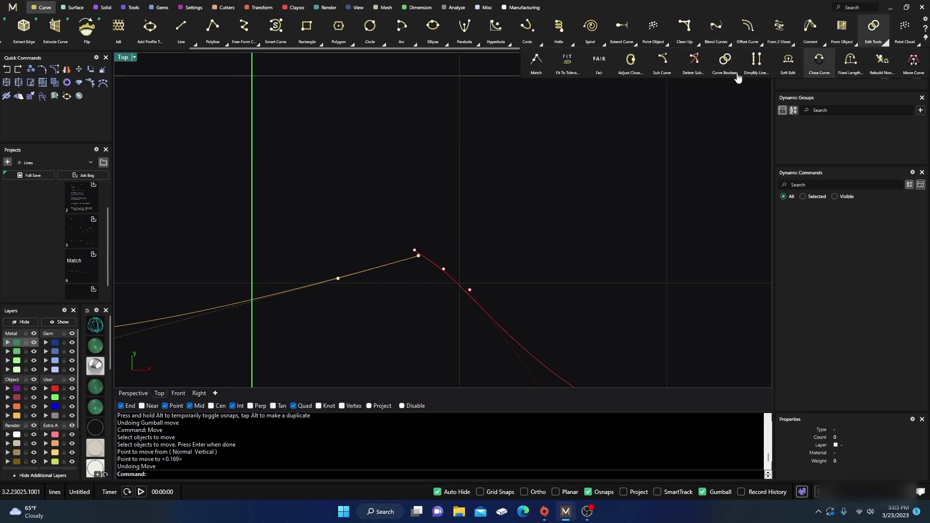
pyautogui.click(536, 62)
pyautogui.click(412, 259)
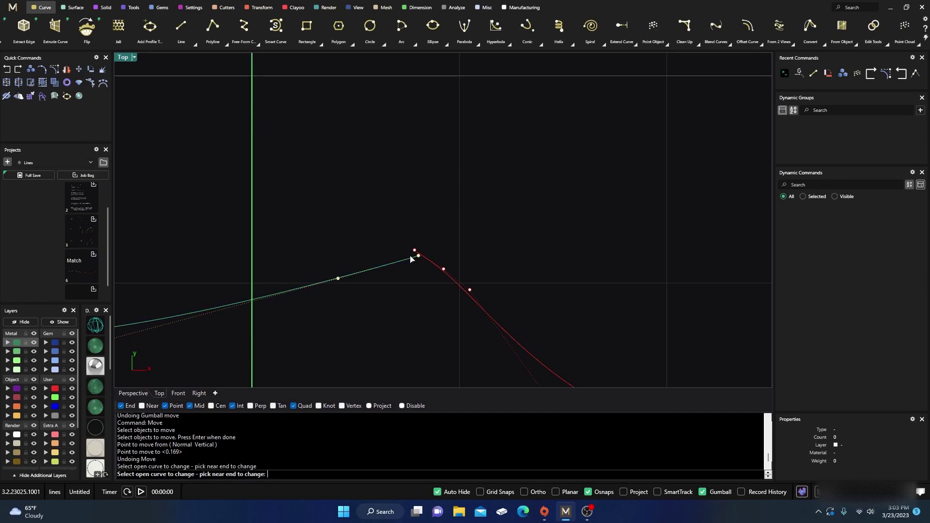
pyautogui.click(424, 258)
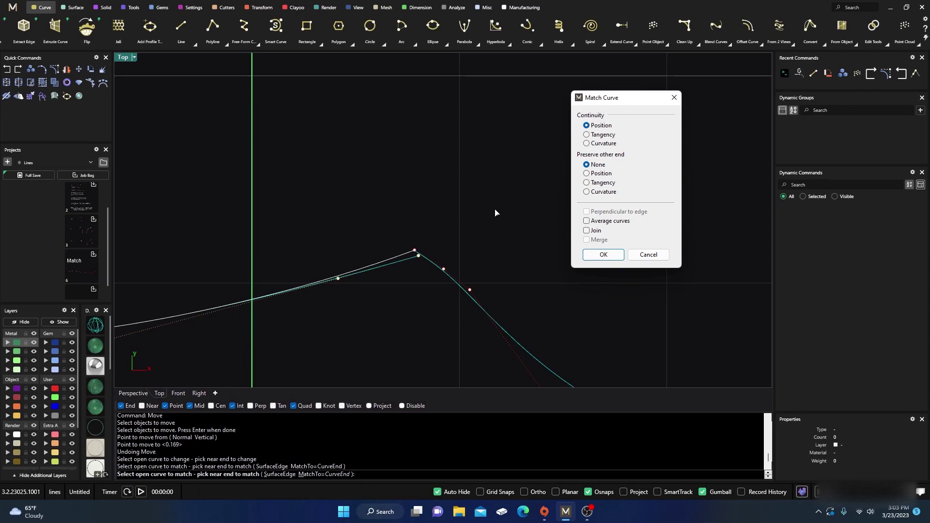
pyautogui.scroll(2, 409, 265)
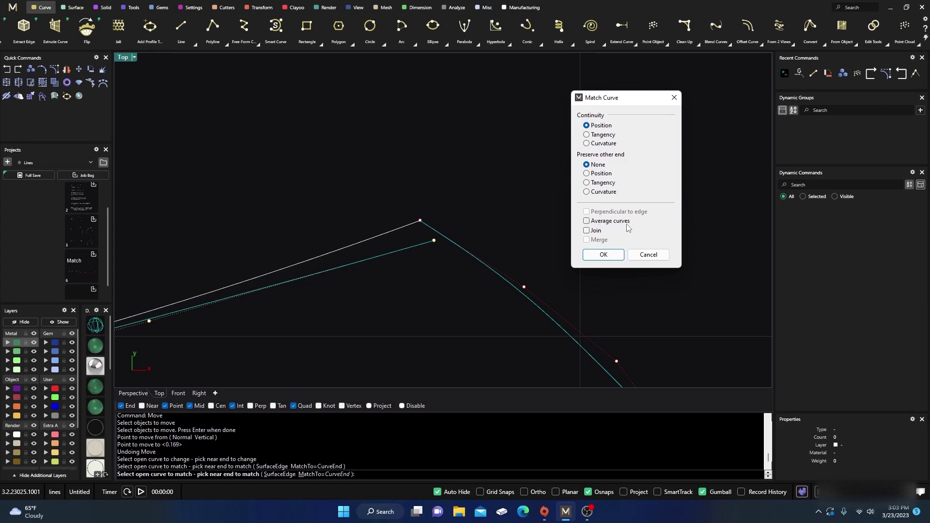
# Compare the match preview with Average curves on and off, and cancel the match.
pyautogui.click(587, 222)
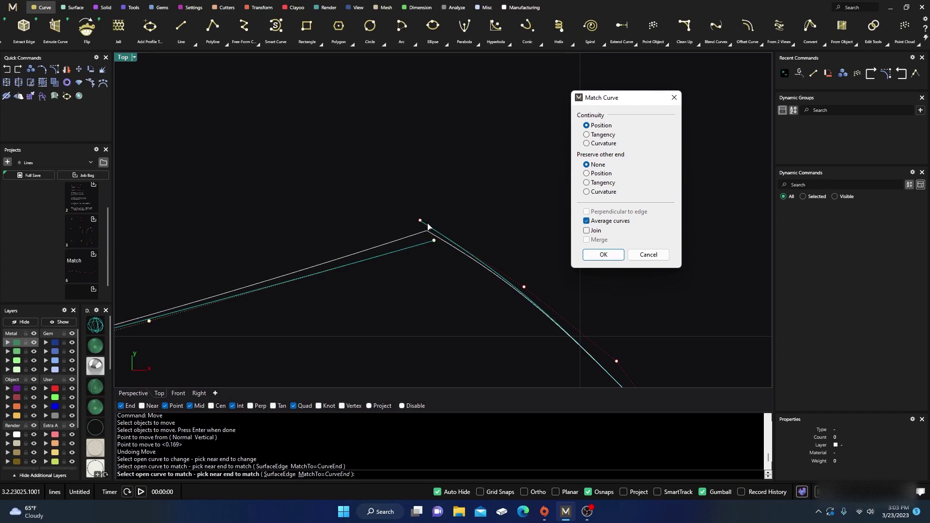
pyautogui.click(587, 222)
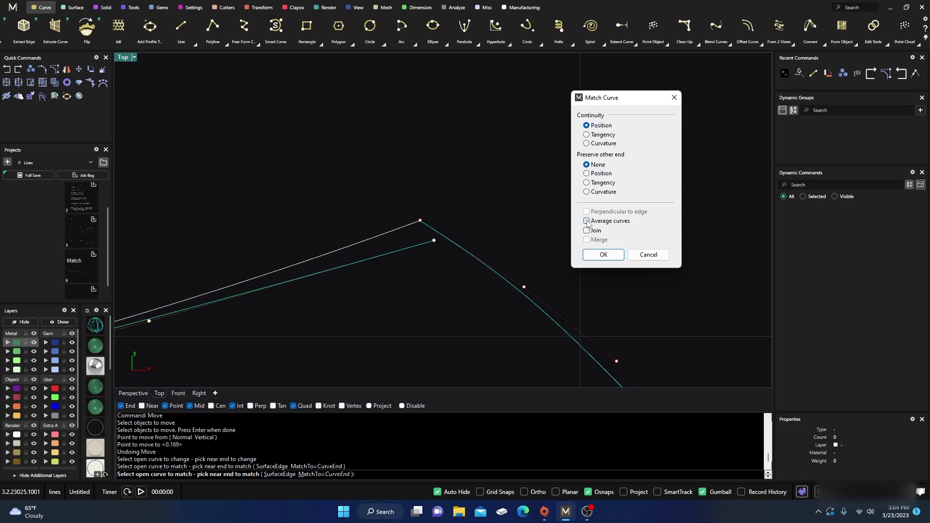
pyautogui.click(588, 221)
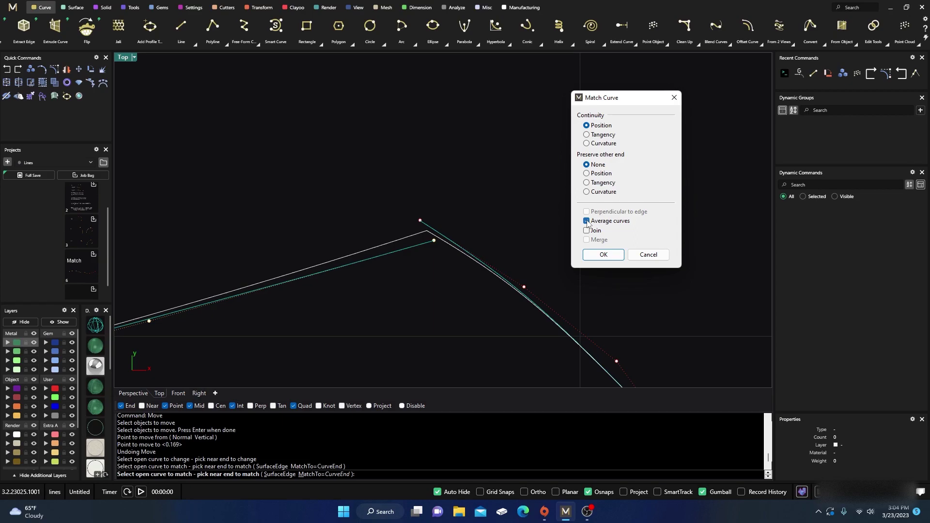
pyautogui.click(587, 222)
pyautogui.click(588, 222)
pyautogui.click(649, 256)
# Match the orange curve's end to the red curve's end with Tangency continuity, preserving None at the other end.
pyautogui.press('Return')
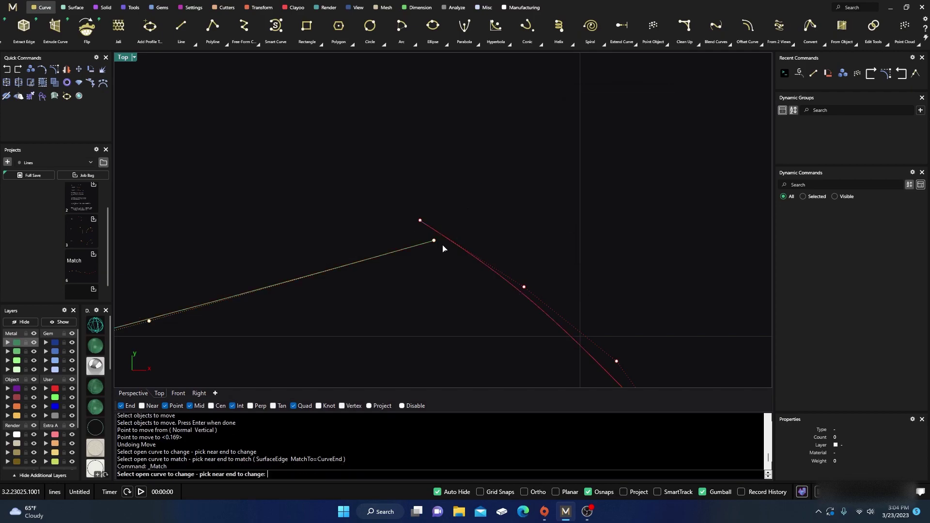
pyautogui.click(430, 243)
pyautogui.click(427, 226)
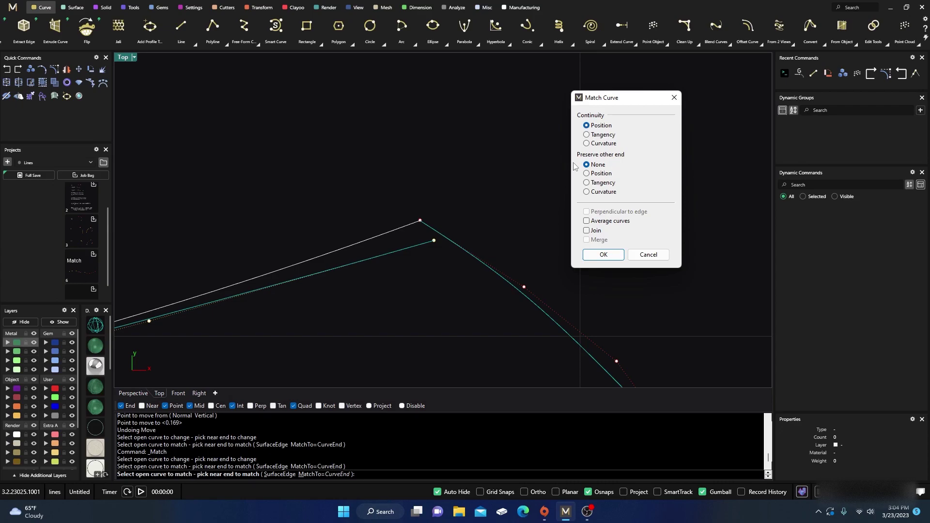
pyautogui.click(587, 135)
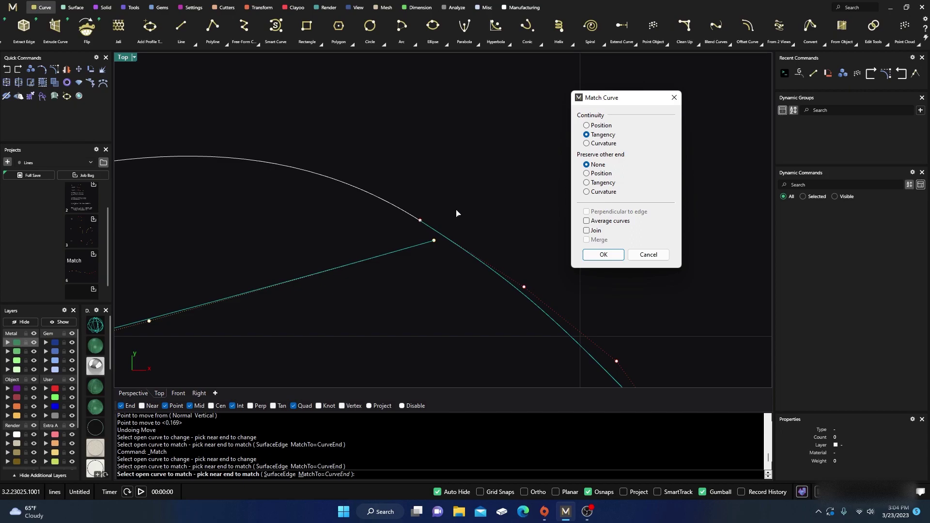
pyautogui.scroll(-3, 460, 214)
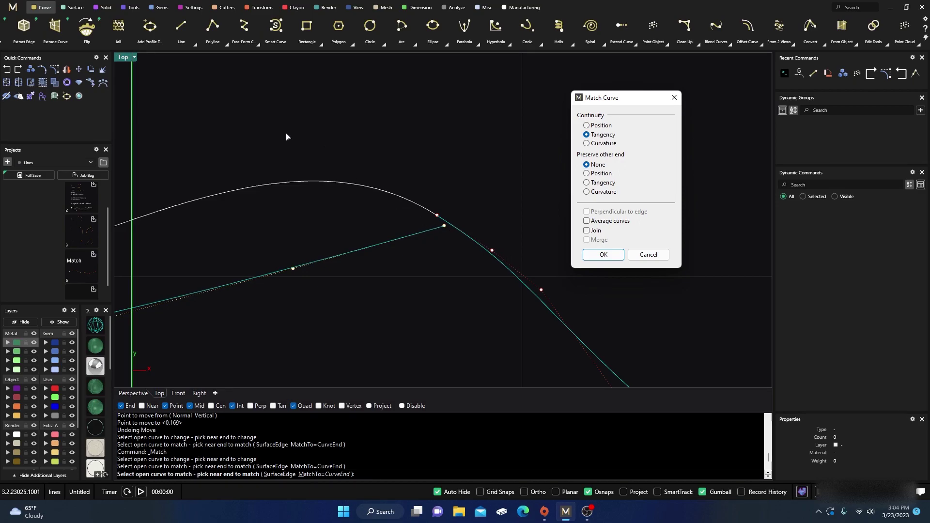
pyautogui.click(603, 255)
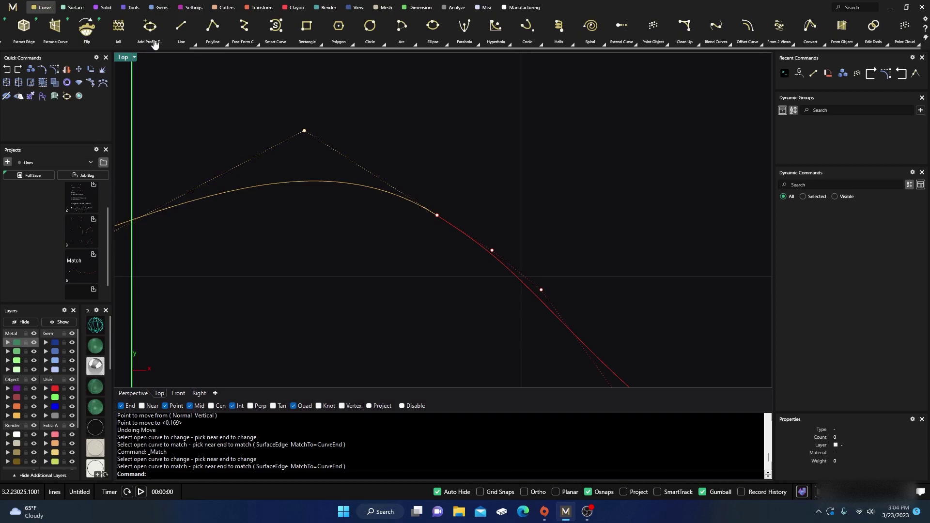
# Draw a check line from the orange curve's second-to-last control point to the red curve's second control point.
pyautogui.click(181, 27)
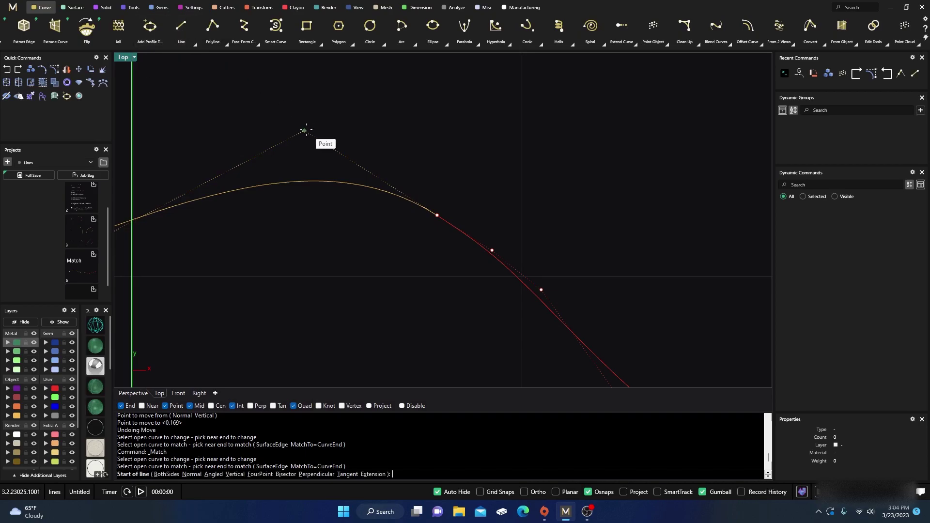
pyautogui.click(305, 130)
pyautogui.click(491, 251)
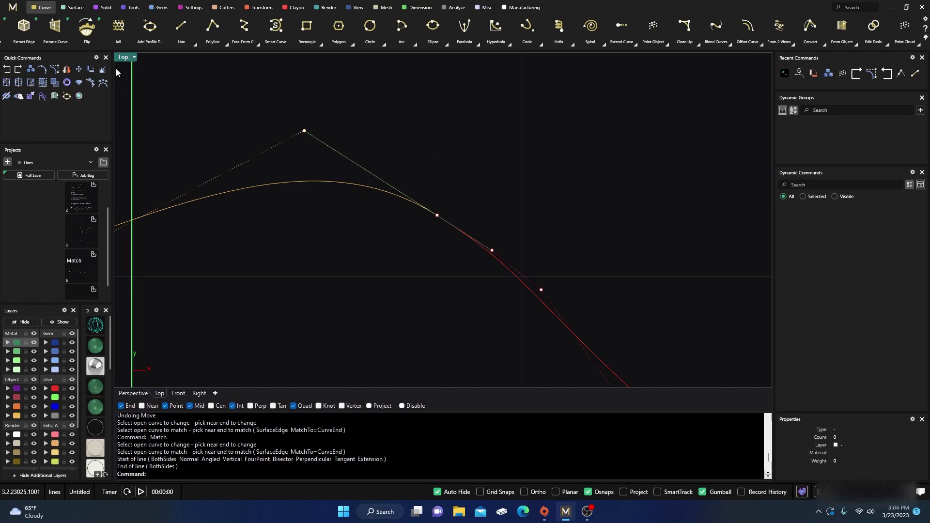
# Undo the check line and the tangency match between the two curves.
pyautogui.click(6, 70)
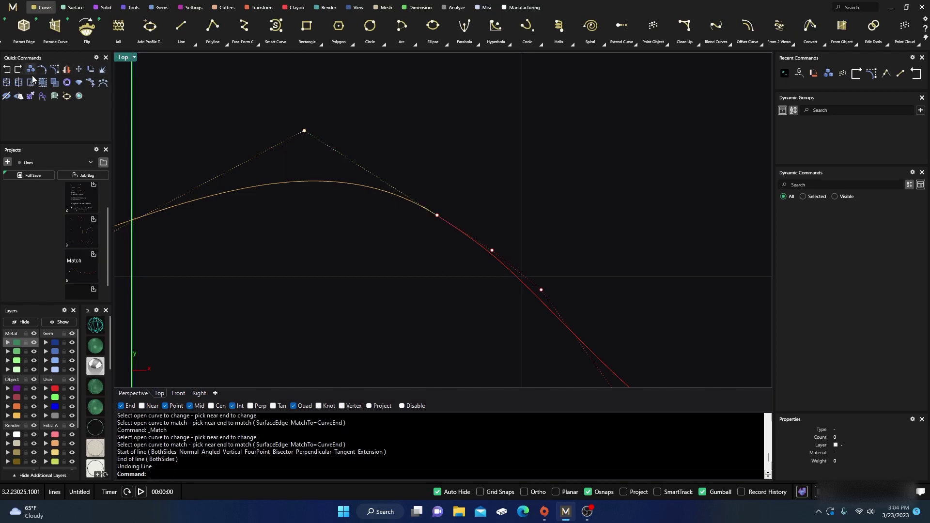
pyautogui.click(6, 70)
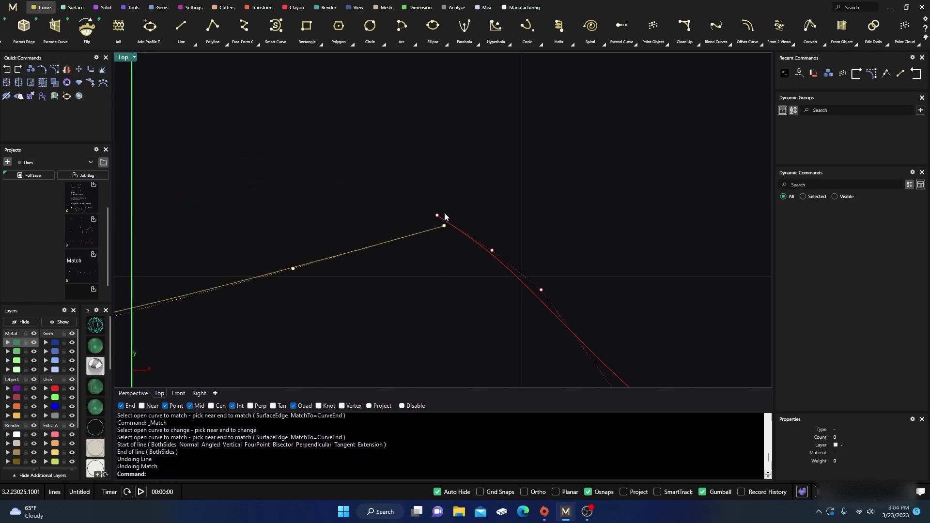
pyautogui.rightClick(445, 271)
pyautogui.press('Escape')
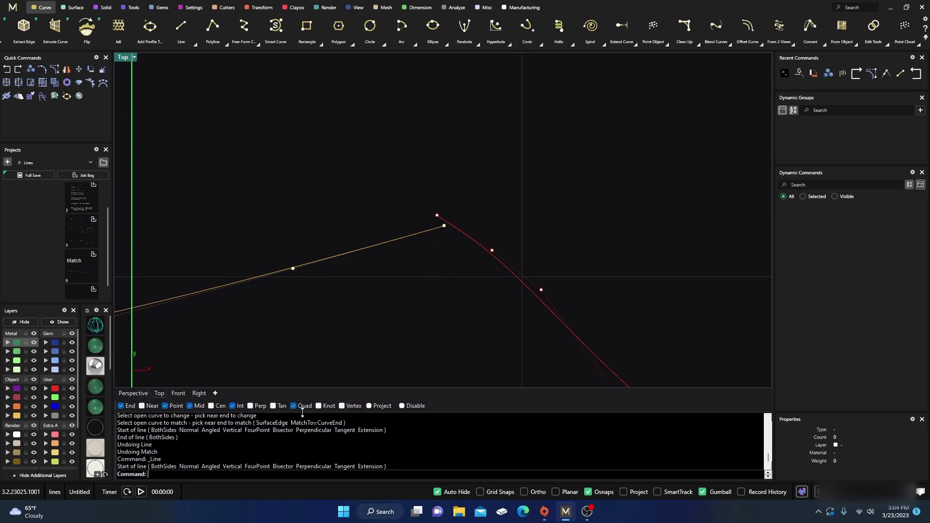
# Start Match from the orange curve's end to the red curve's end and compare Tangency and Curvature previews with Average curves on and off.
pyautogui.rightClick(179, 476)
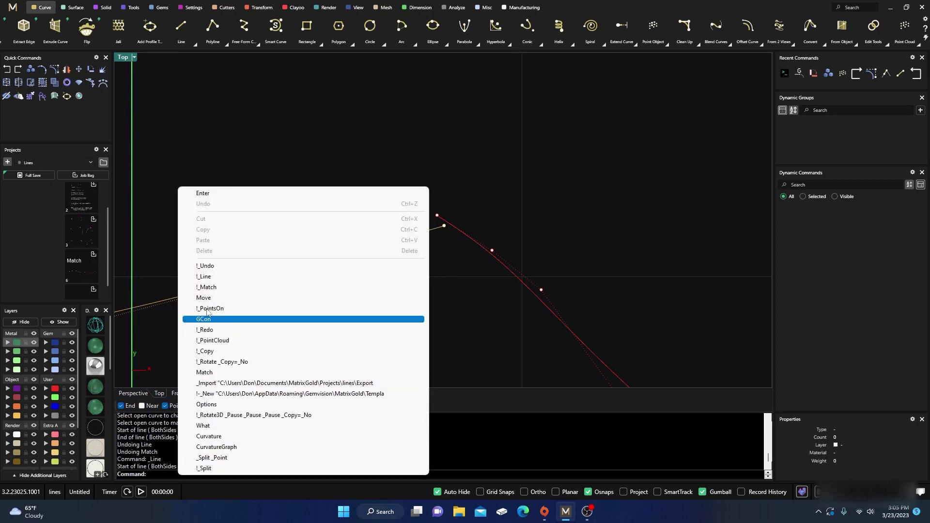
pyautogui.click(213, 288)
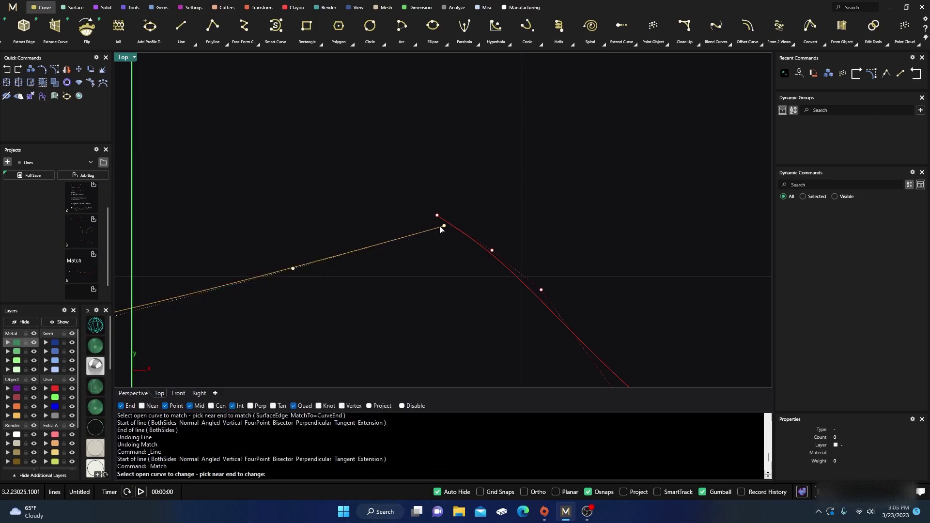
pyautogui.click(435, 231)
pyautogui.click(444, 222)
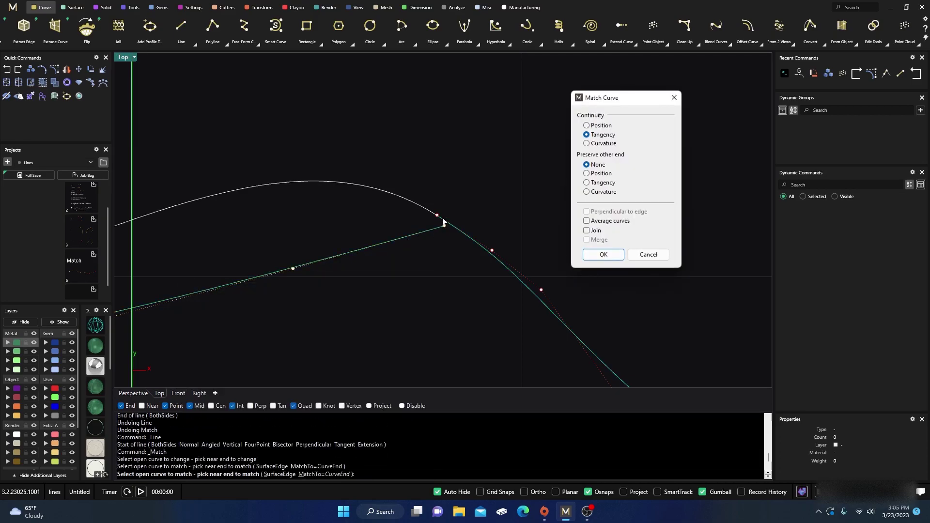
pyautogui.click(587, 221)
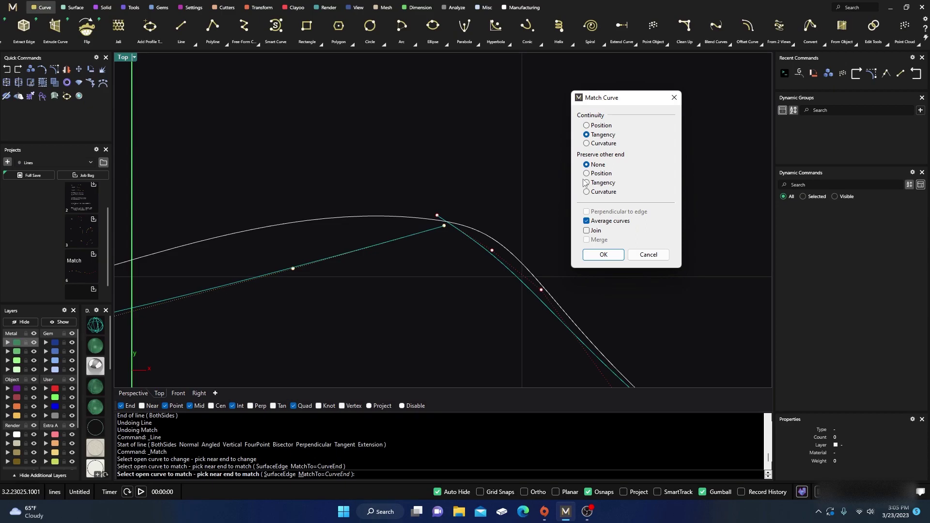
pyautogui.click(587, 144)
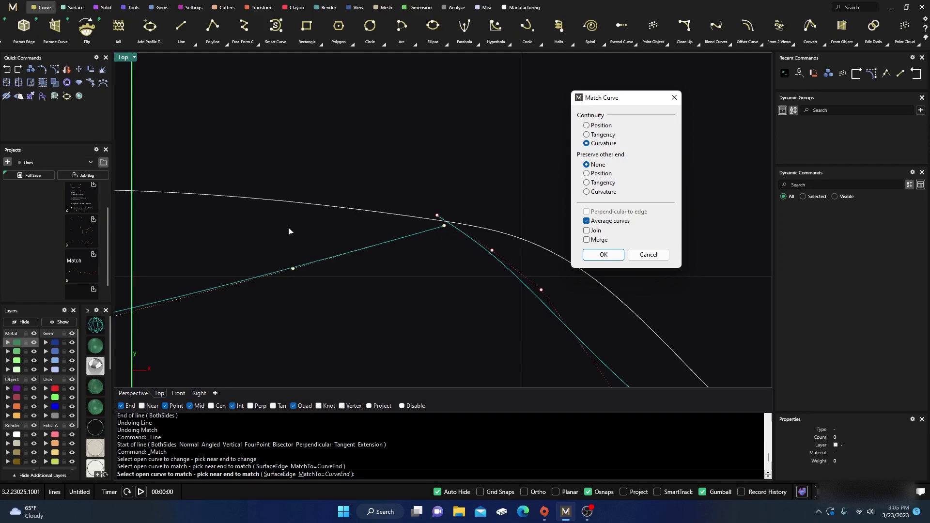
pyautogui.click(587, 221)
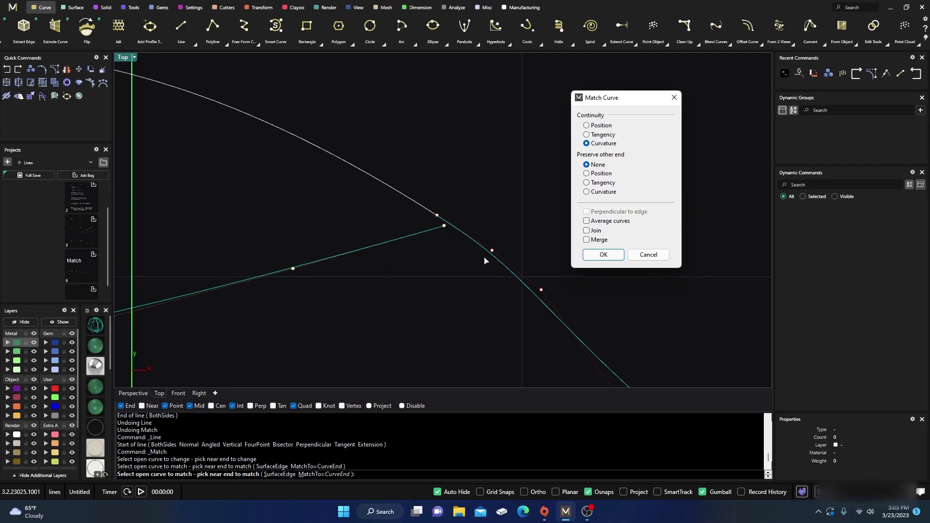
pyautogui.scroll(-5, 487, 259)
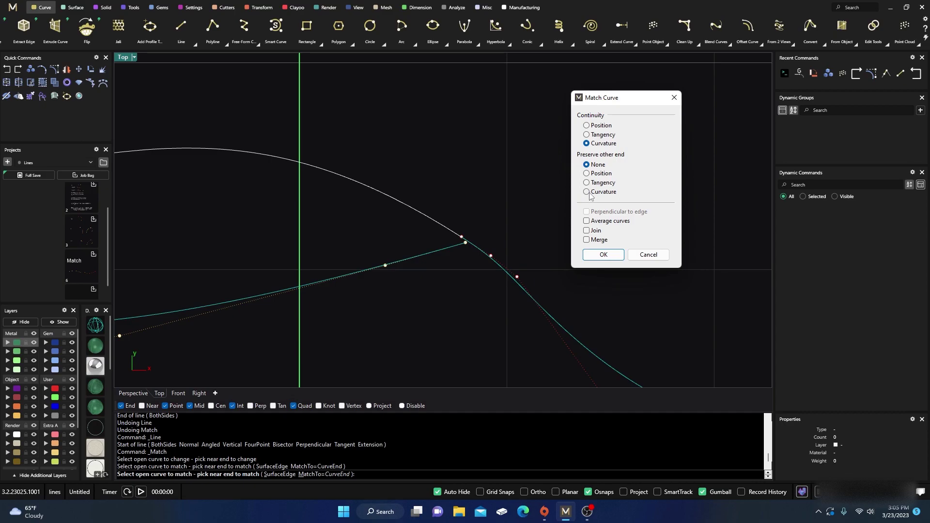
pyautogui.click(587, 221)
pyautogui.click(586, 221)
# Match the orange and red curve ends with Position continuity and Average curves on, preserving None at the other end.
pyautogui.click(587, 125)
pyautogui.click(508, 180)
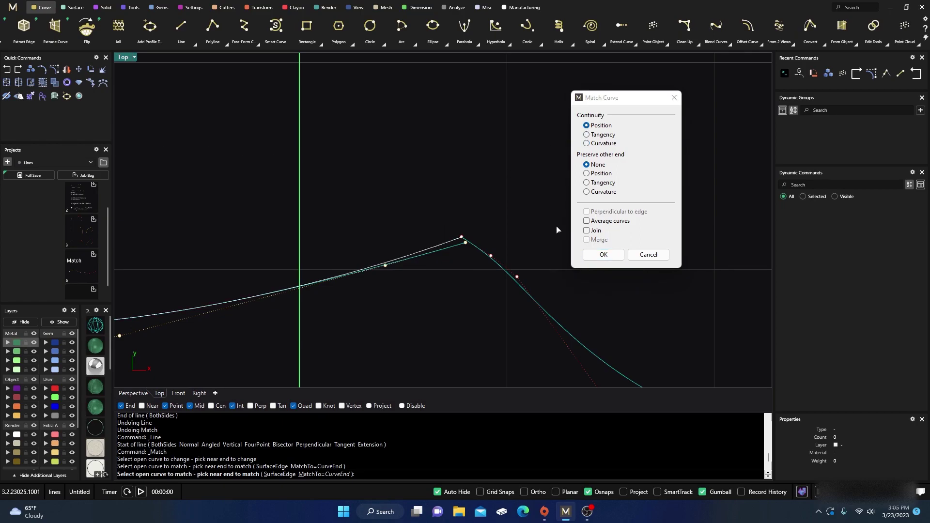
pyautogui.click(587, 221)
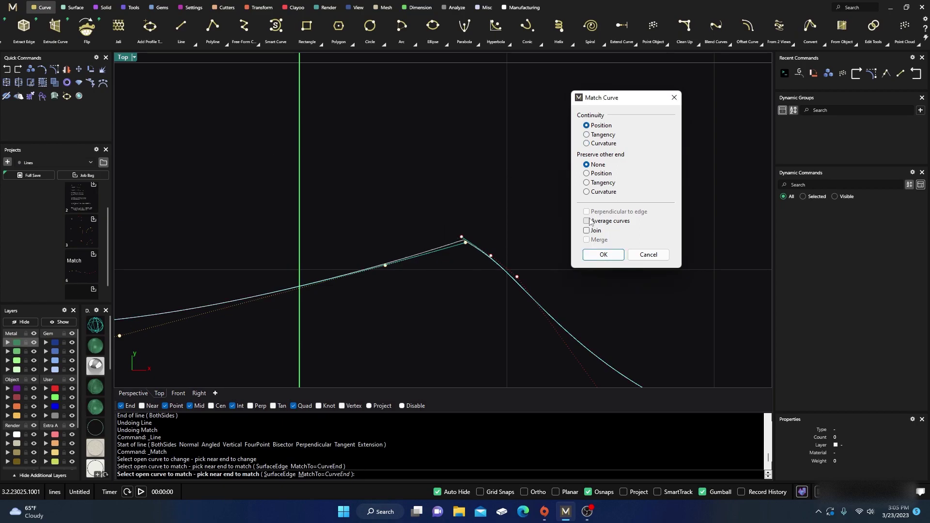
pyautogui.click(604, 257)
# Examine the shared endpoint and the neighbouring control points of the orange and red curves, close up and as a whole.
pyautogui.moveTo(563, 232); pyautogui.dragTo(509, 235, button='right')
pyautogui.scroll(-3, 467, 200)
pyautogui.scroll(-2, 511, 220)
pyautogui.scroll(5, 438, 237)
pyautogui.scroll(3, 431, 233)
pyautogui.scroll(-3, 420, 211)
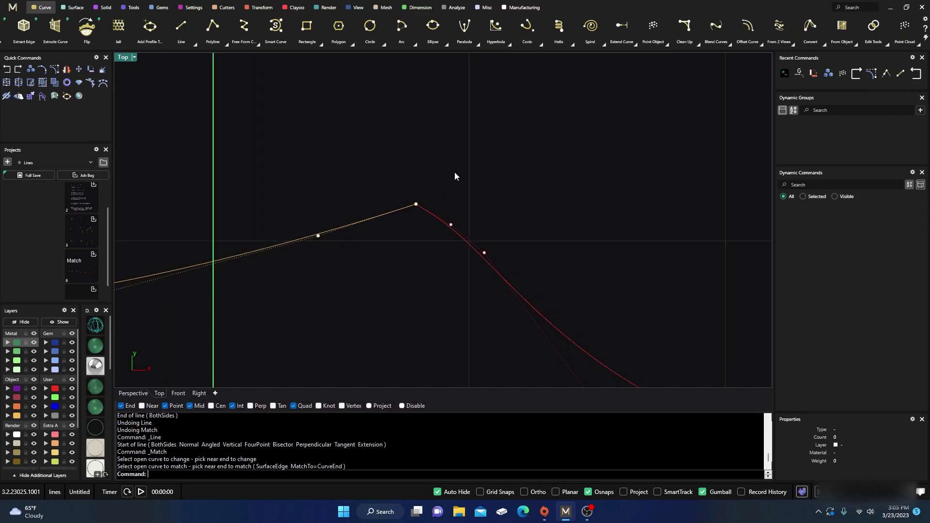
pyautogui.scroll(-3, 389, 219)
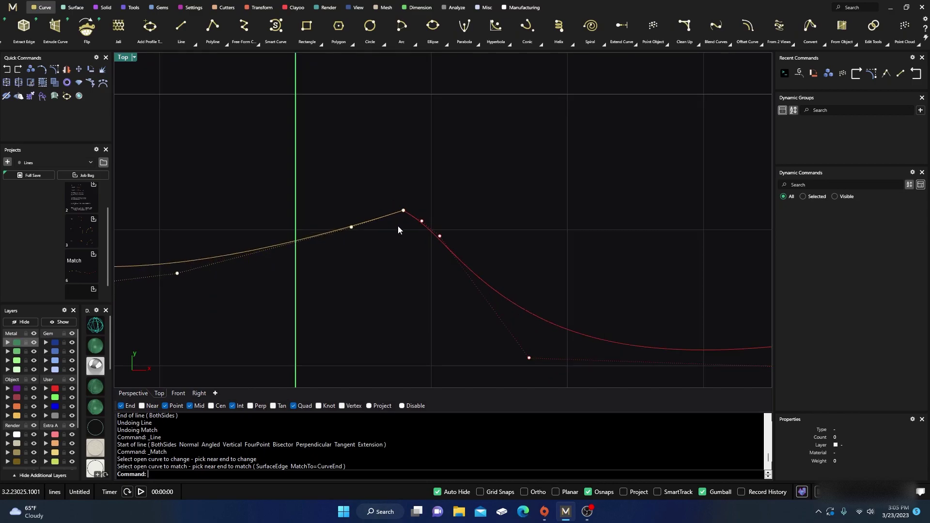
pyautogui.scroll(-5, 402, 246)
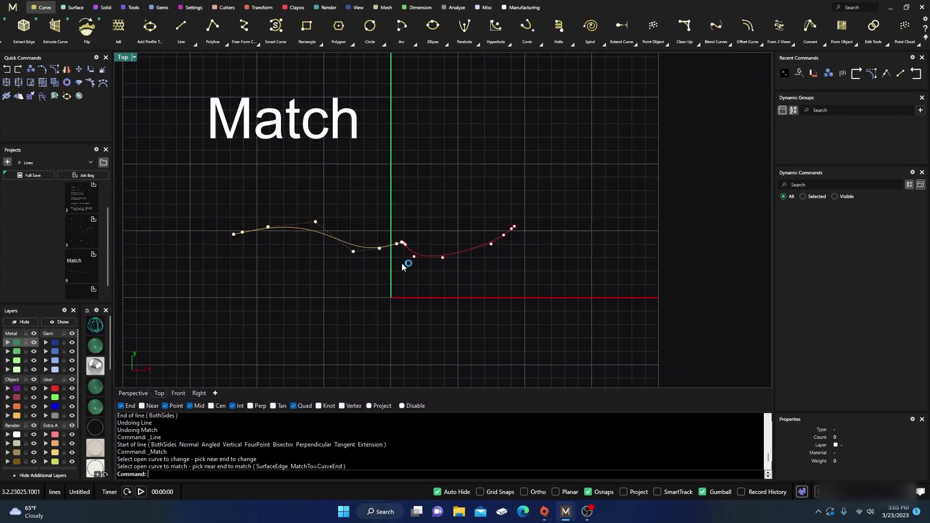
pyautogui.scroll(3, 405, 262)
pyautogui.scroll(-3, 405, 261)
pyautogui.scroll(2, 404, 266)
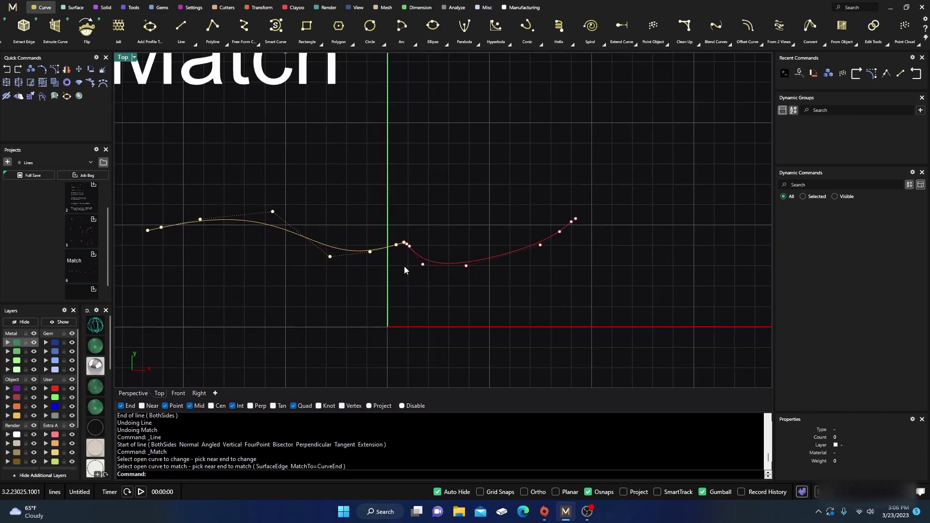
pyautogui.scroll(-2, 404, 266)
pyautogui.scroll(5, 405, 261)
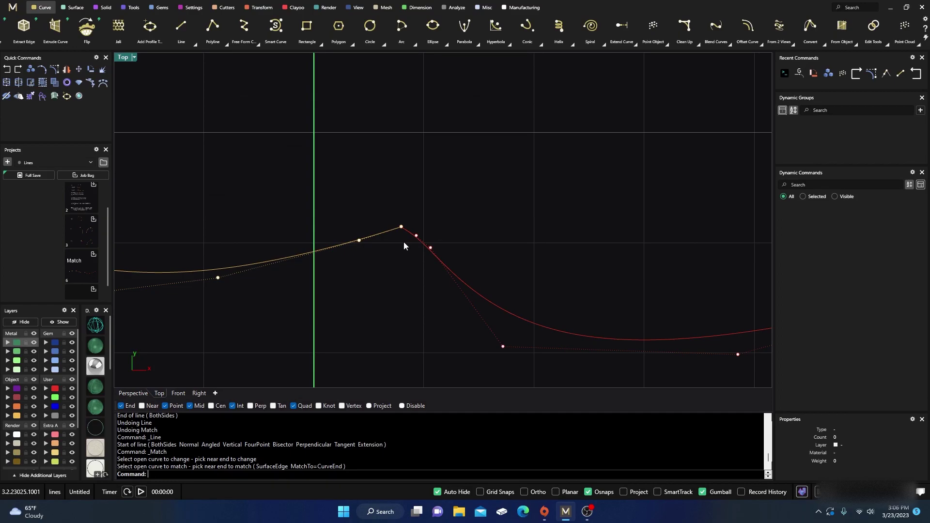
pyautogui.scroll(2, 402, 242)
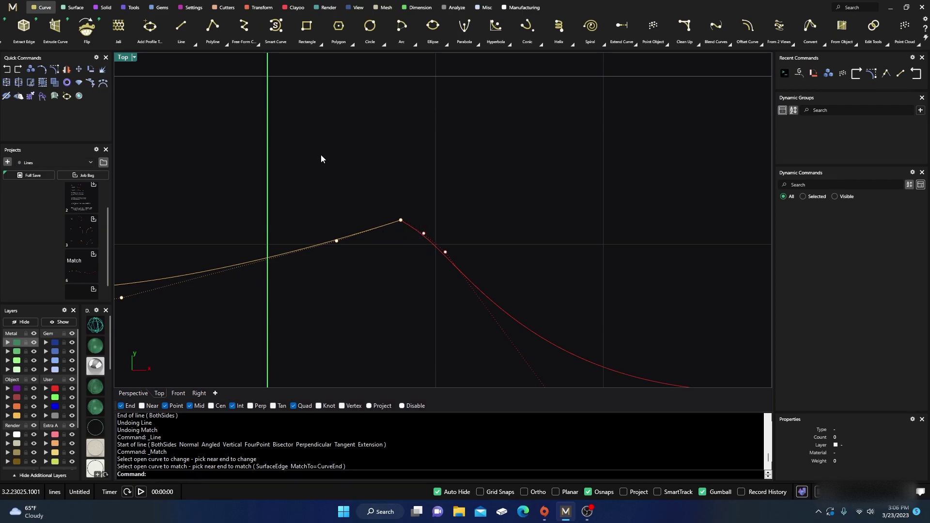
# Rotate the red curve's second control point 48.5272 degrees about the shared endpoint, in line with the orange curve's last two control points.
pyautogui.moveTo(418, 221); pyautogui.dragTo(439, 258)
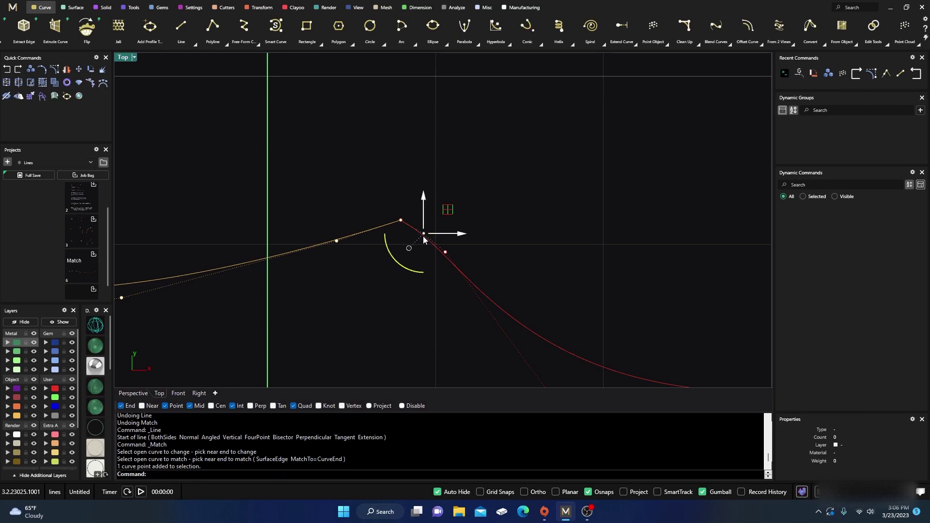
pyautogui.click(261, 8)
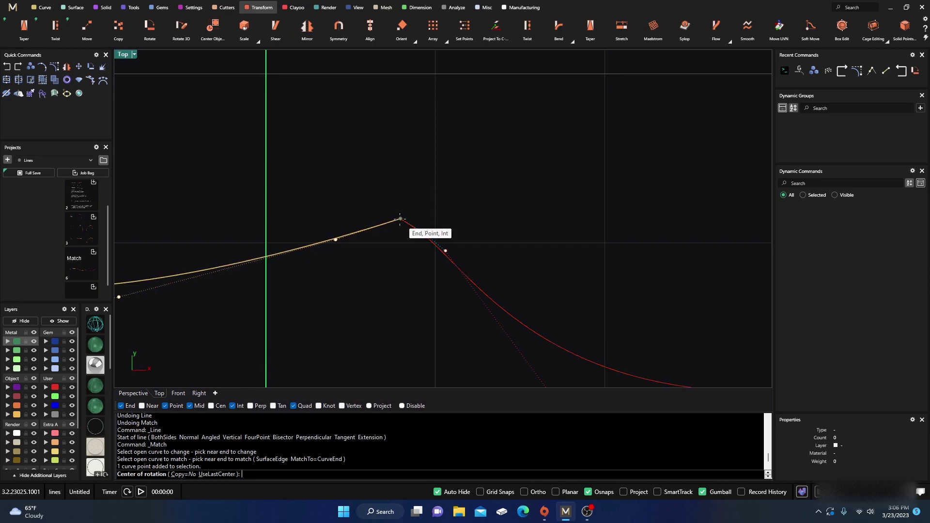
pyautogui.click(401, 219)
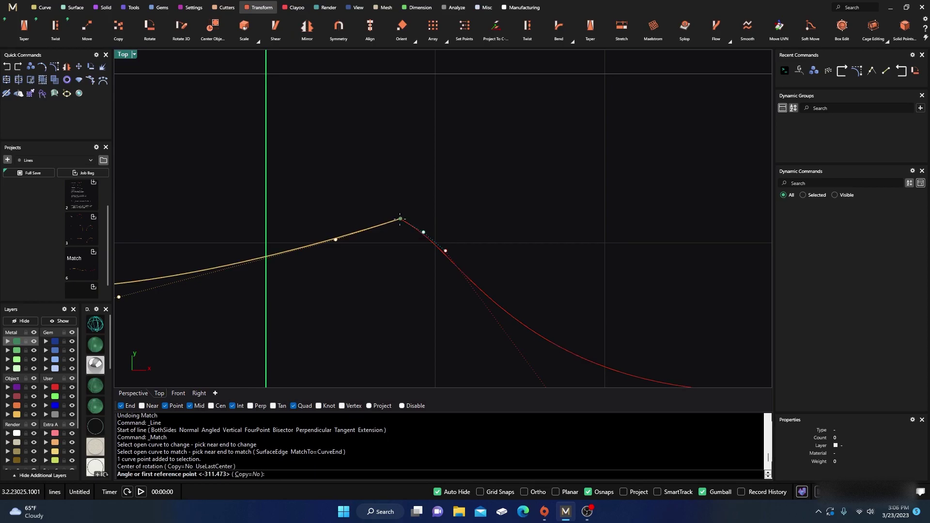
pyautogui.click(423, 233)
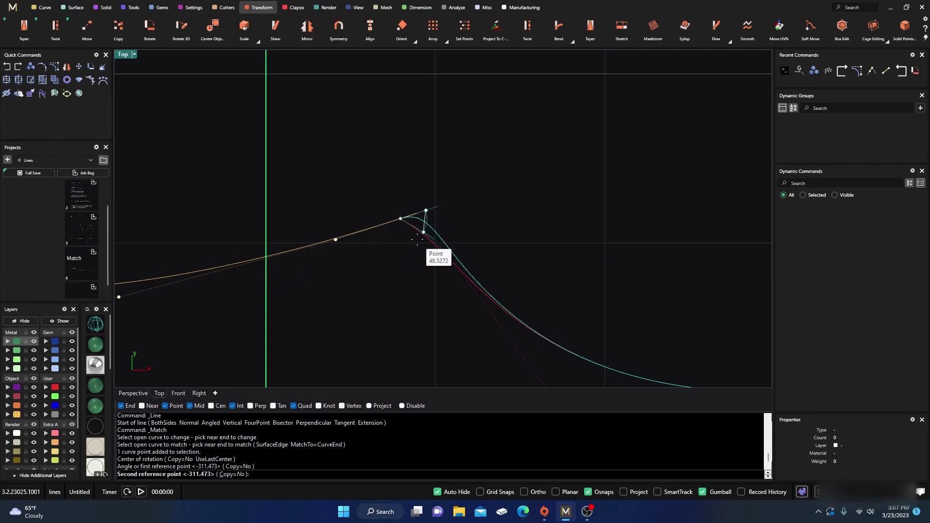
pyautogui.scroll(3, 426, 238)
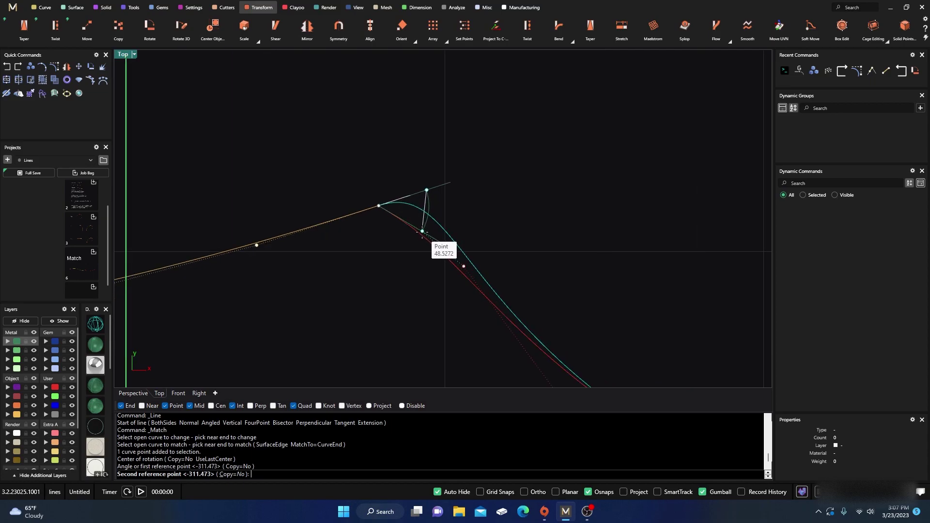
pyautogui.click(422, 232)
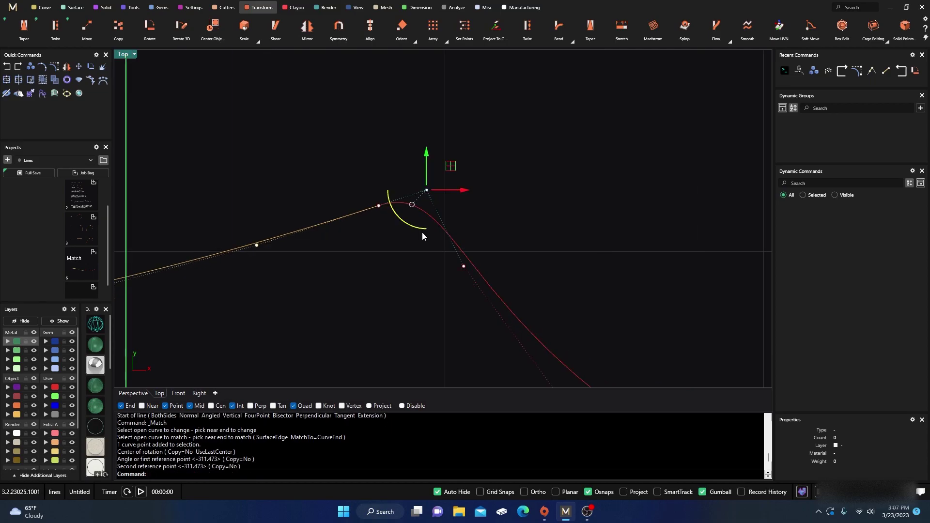
pyautogui.press('Escape')
# Check the continuity between the orange curve's end and the red curve's rotated end with GCon.
pyautogui.rightClick(175, 474)
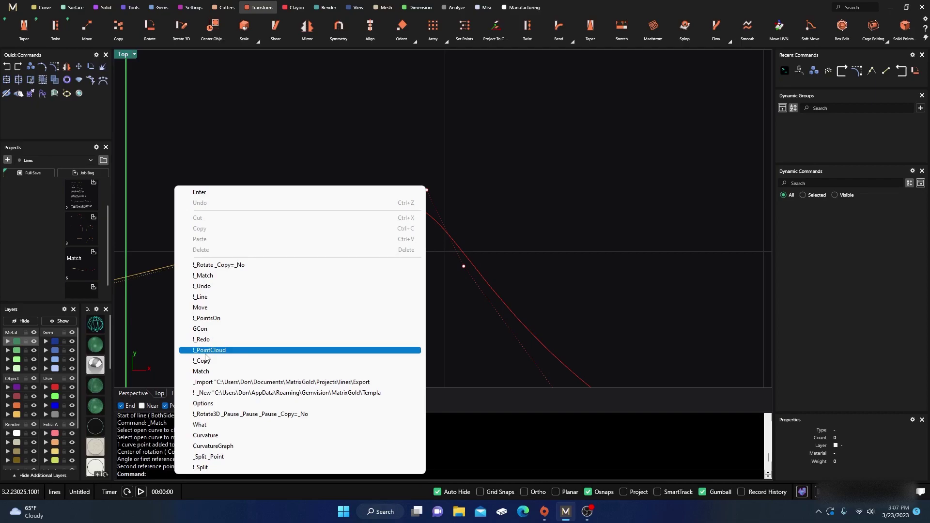
pyautogui.click(201, 329)
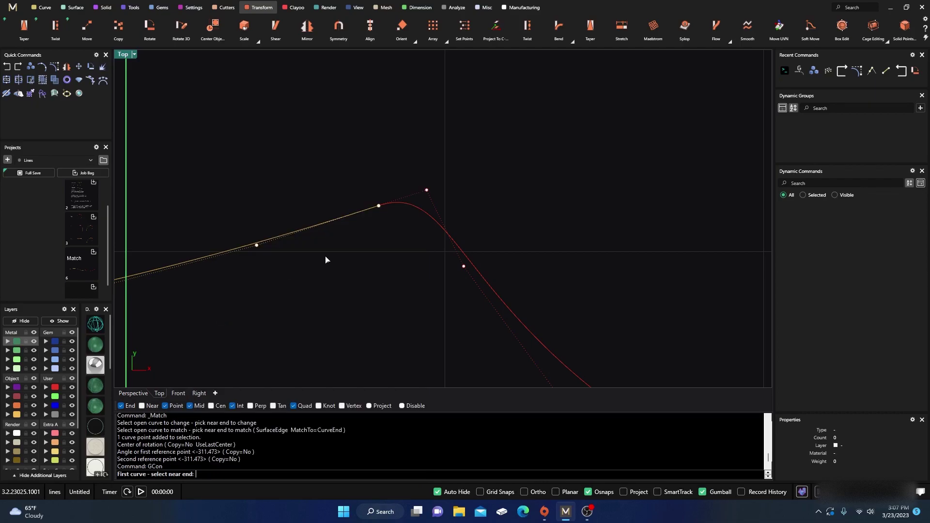
pyautogui.click(368, 214)
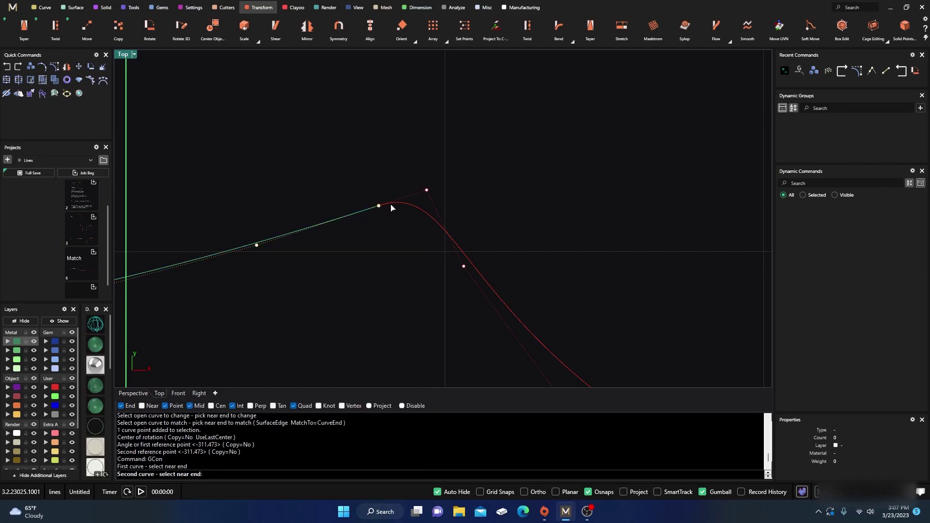
pyautogui.click(392, 203)
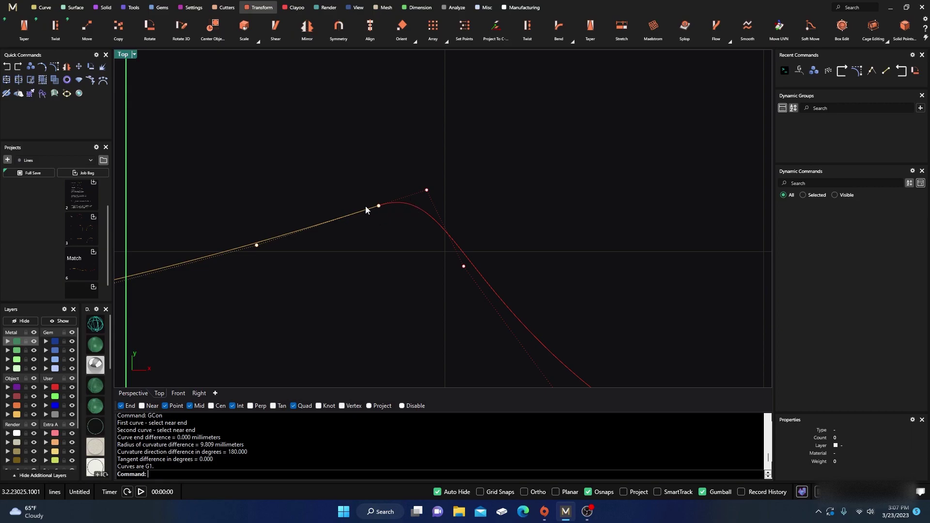
# Undo the rotation of the red curve's second control point and clear the selection.
pyautogui.scroll(-3, 405, 204)
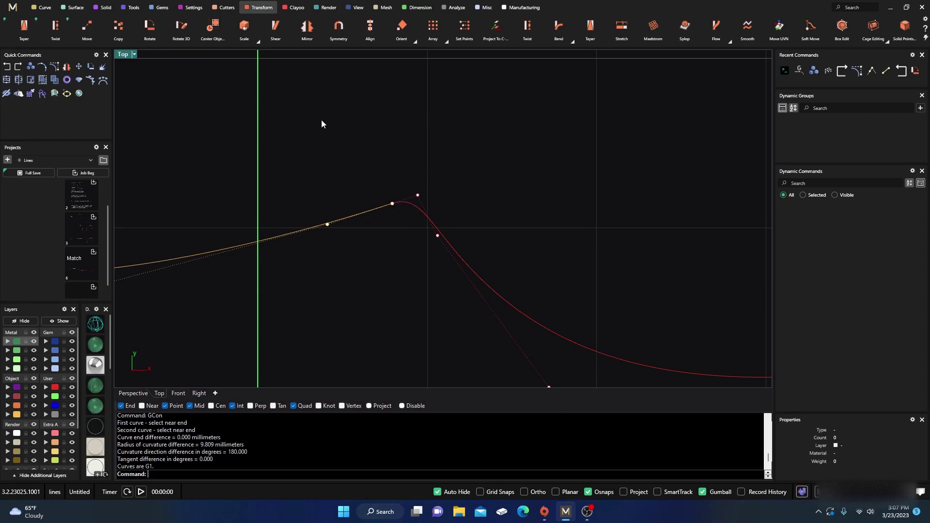
pyautogui.click(7, 66)
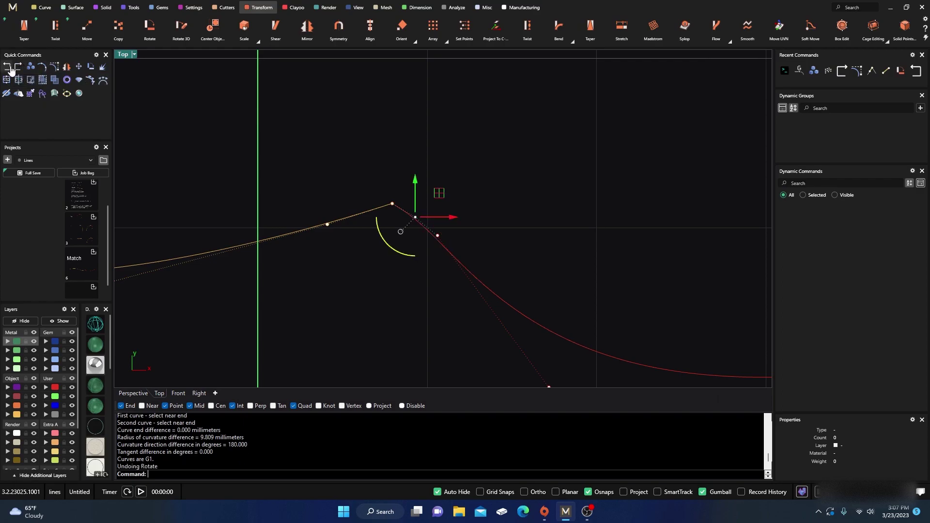
pyautogui.click(308, 155)
# Rotate the orange curve's second-to-last control point 311.473 degrees about the shared endpoint, in line with the red curve's first two control points.
pyautogui.scroll(4, 383, 240)
pyautogui.moveTo(382, 239); pyautogui.dragTo(402, 250, button='right')
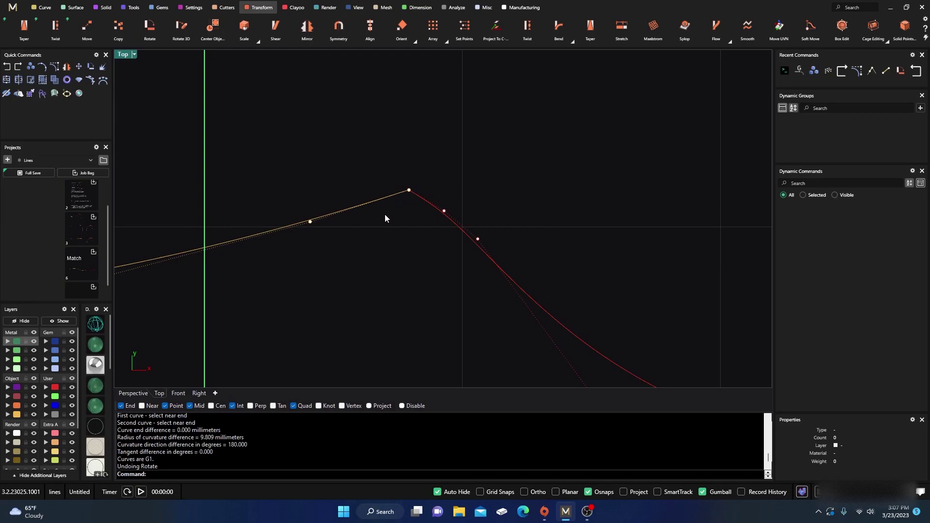
pyautogui.moveTo(295, 194); pyautogui.dragTo(331, 258)
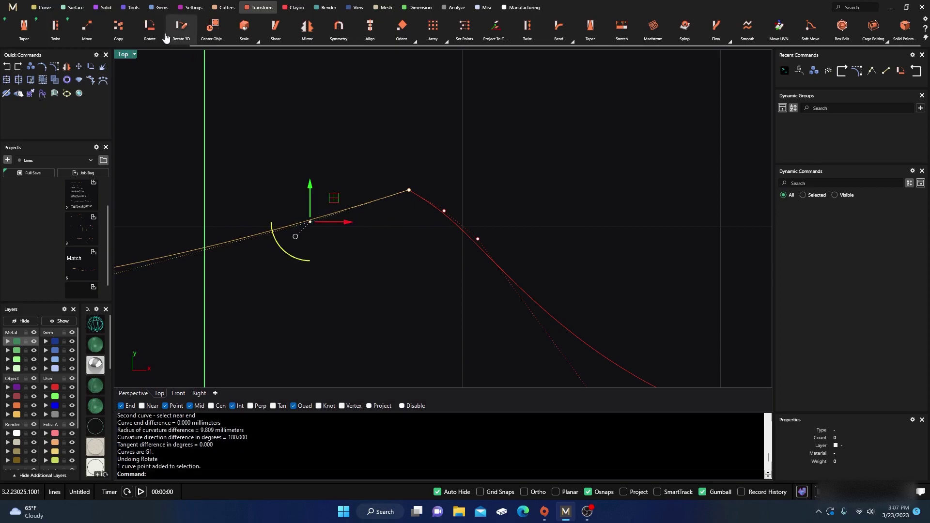
pyautogui.click(148, 28)
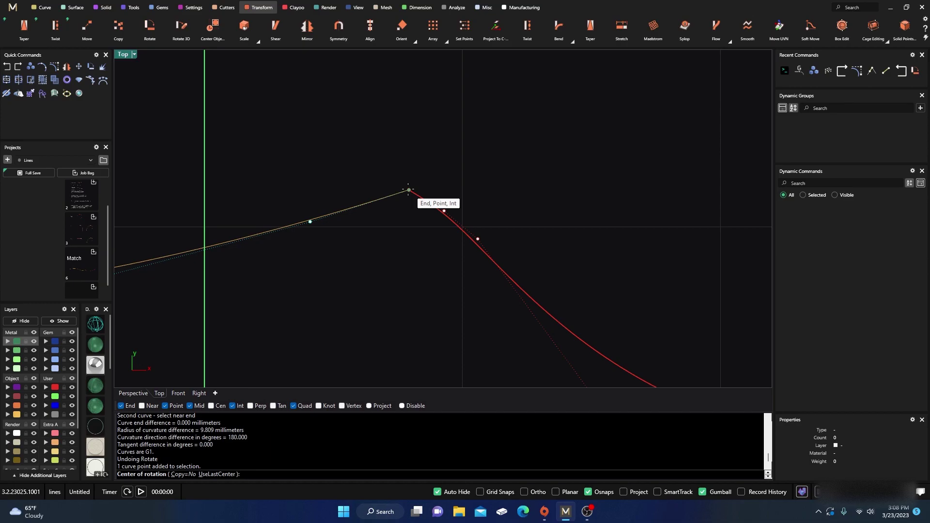
pyautogui.click(408, 189)
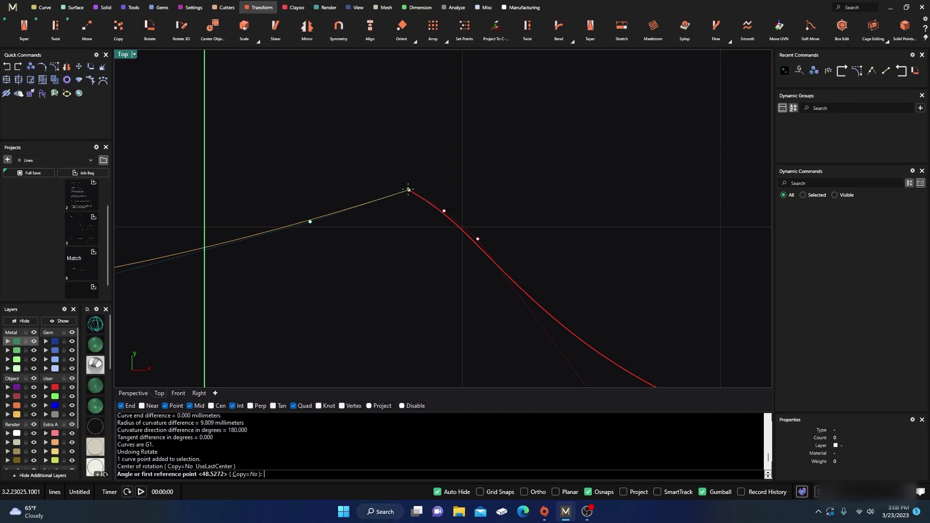
pyautogui.click(310, 221)
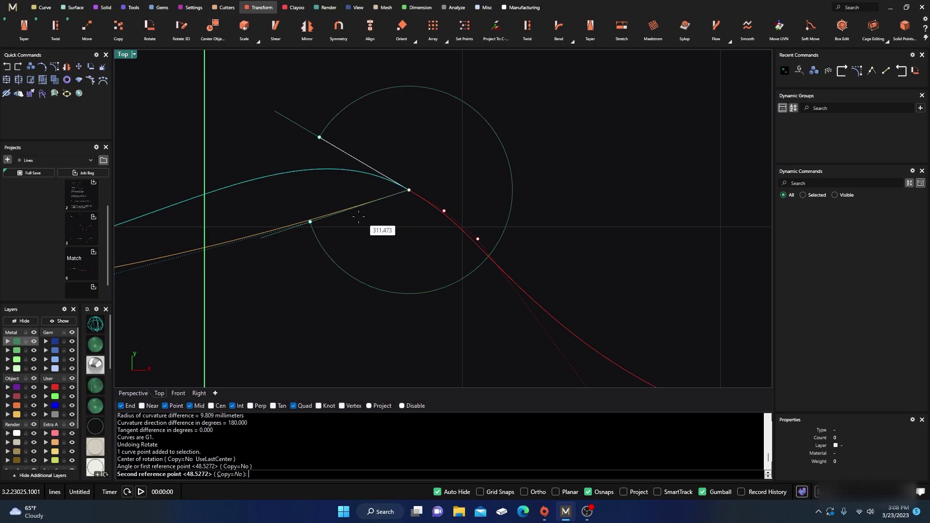
pyautogui.click(309, 222)
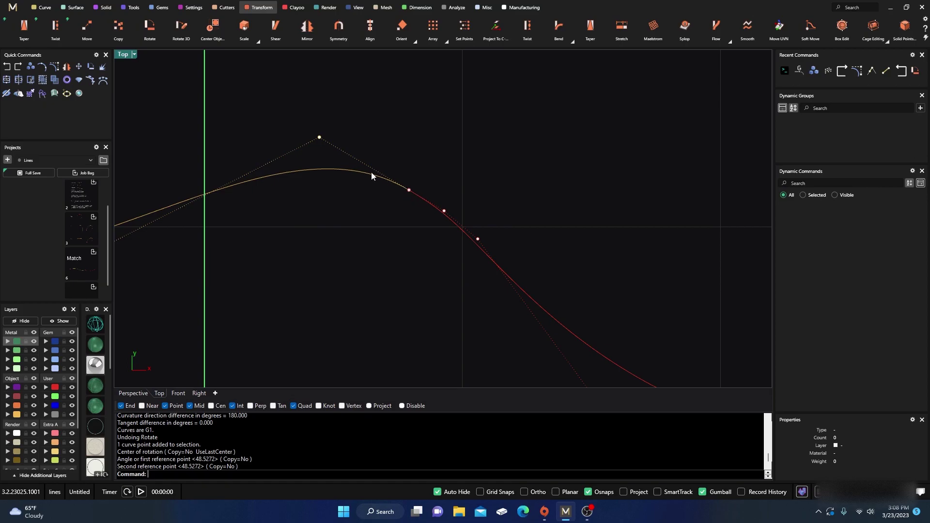
# Run GCon on the orange and red curve ends to check continuity with the orange curve's rotated control point.
pyautogui.rightClick(186, 474)
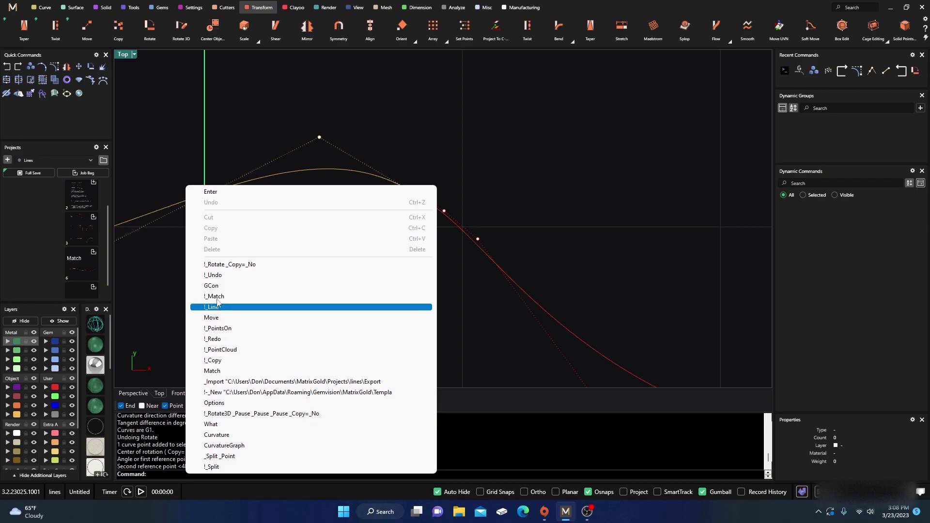
pyautogui.click(224, 286)
pyautogui.click(396, 189)
pyautogui.click(416, 196)
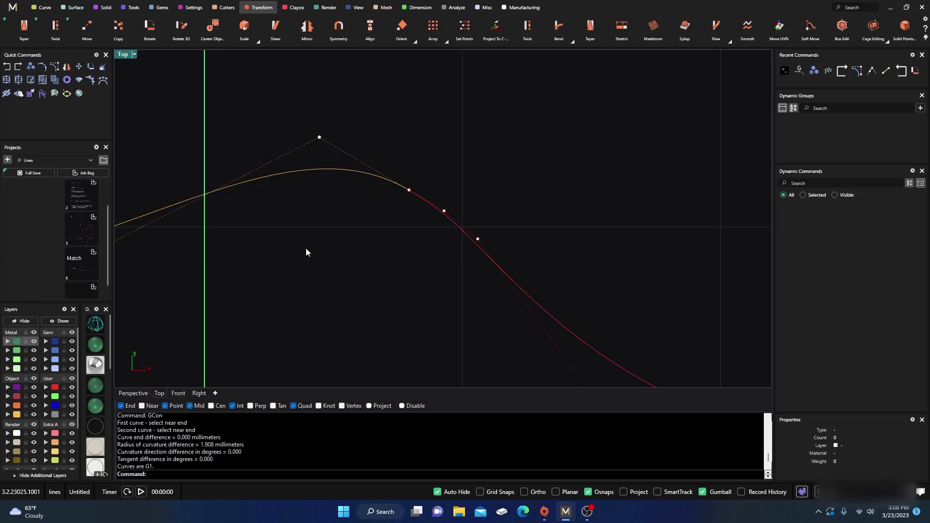
# Undo the rotation of the orange curve's second-to-last control point and clear the selection.
pyautogui.click(7, 66)
pyautogui.click(323, 121)
pyautogui.scroll(-2, 412, 213)
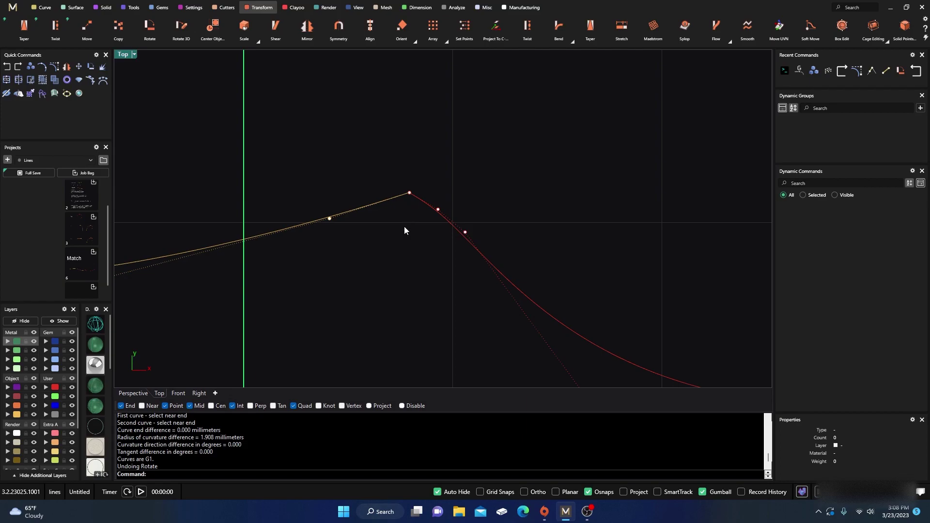
pyautogui.moveTo(410, 241); pyautogui.dragTo(404, 214, button='right')
pyautogui.scroll(-2, 395, 223)
pyautogui.scroll(2, 414, 194)
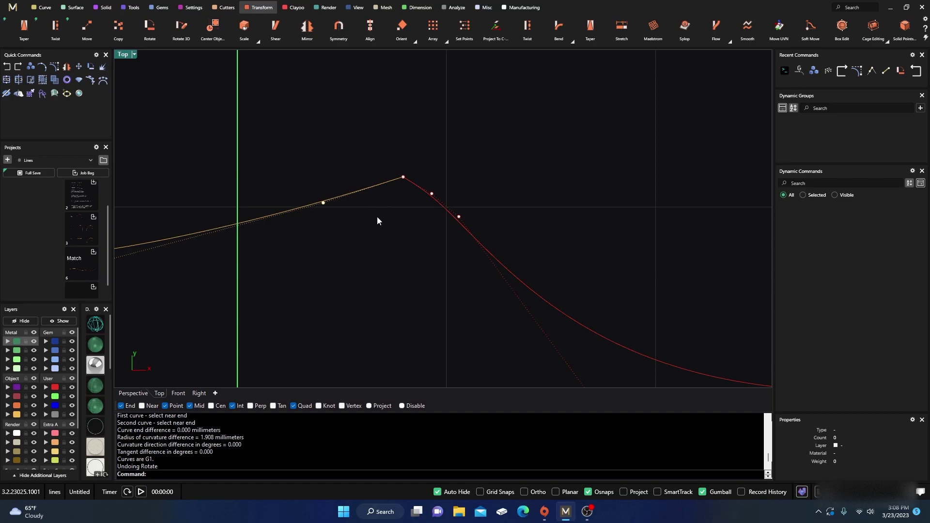
pyautogui.scroll(-1, 392, 213)
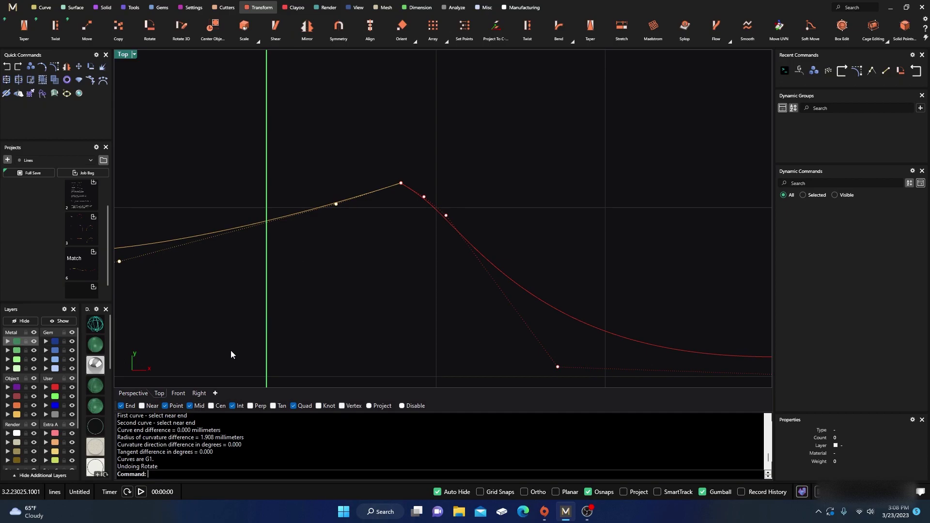
# Open the program options and review the list of command aliases.
pyautogui.write('Options')
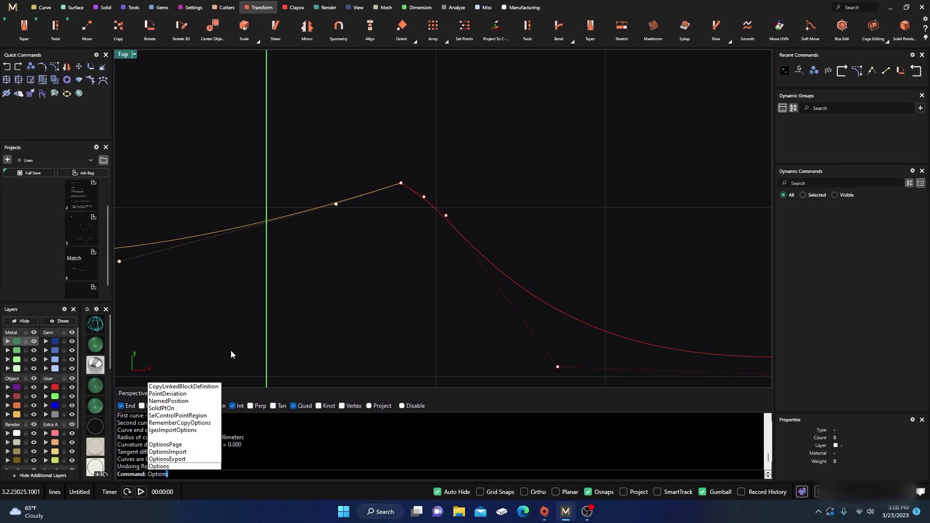
pyautogui.press('Return')
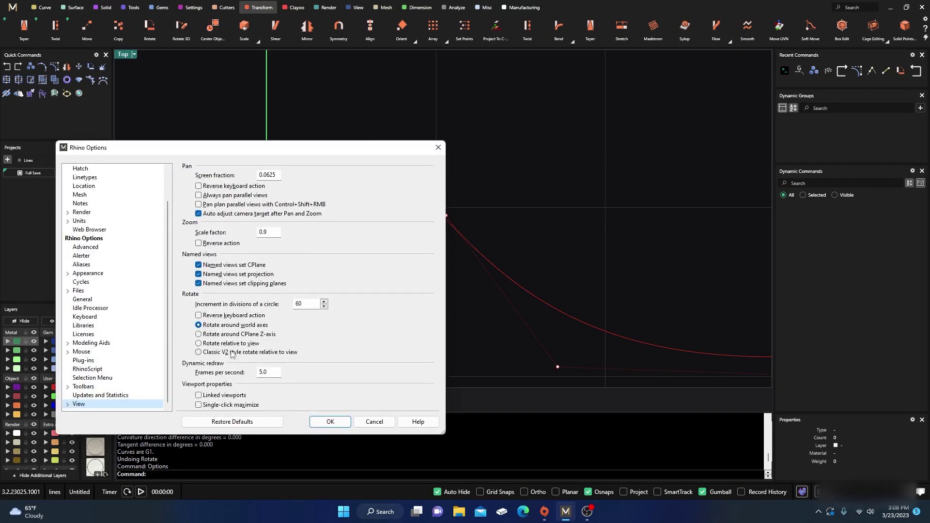
pyautogui.click(81, 265)
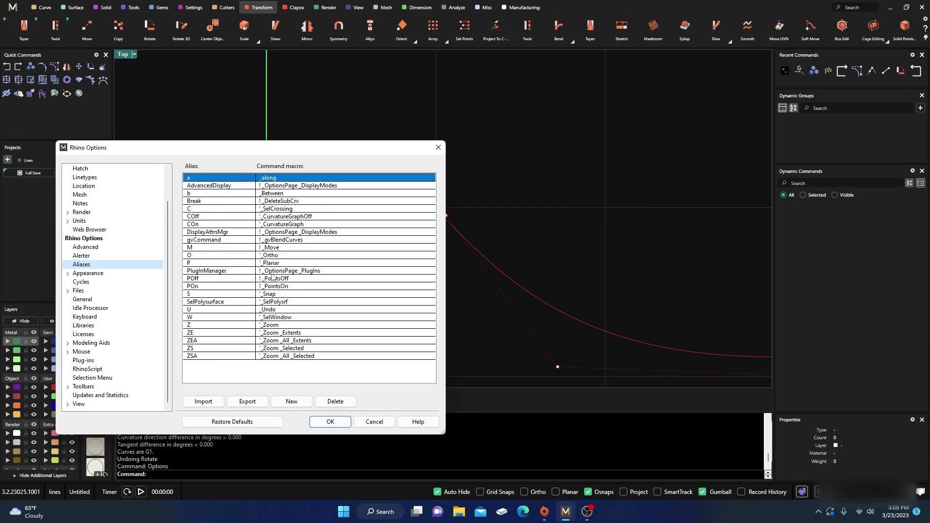
# Try adding a new entry to the alias list, and discard the options changes.
pyautogui.click(291, 401)
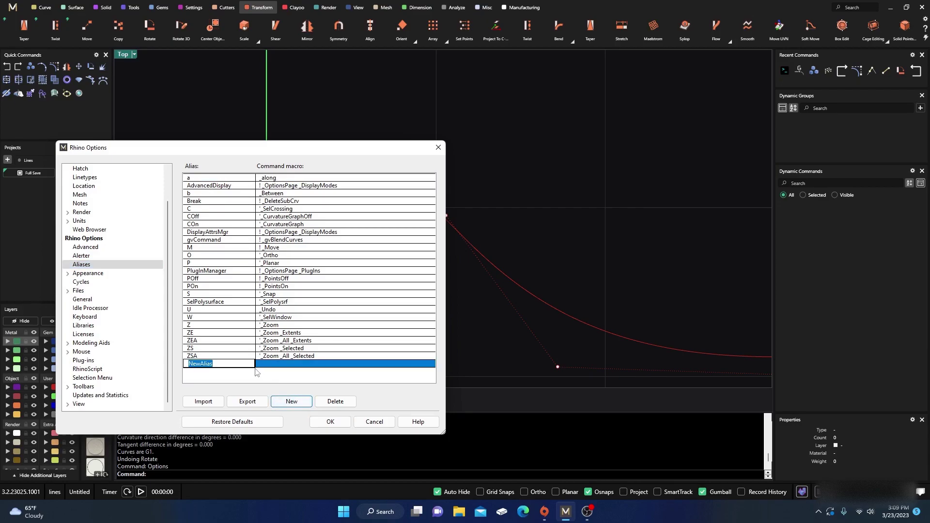
pyautogui.write('a')
pyautogui.click(264, 364)
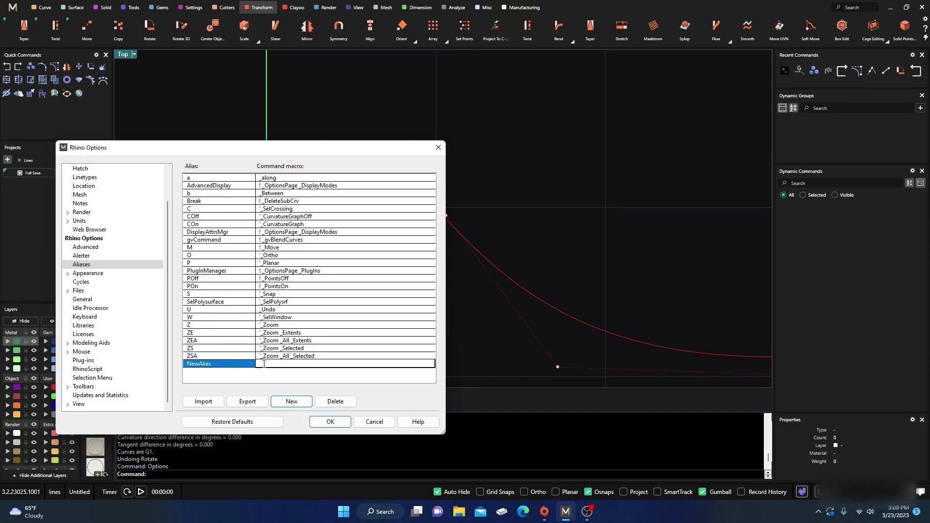
pyautogui.click(376, 423)
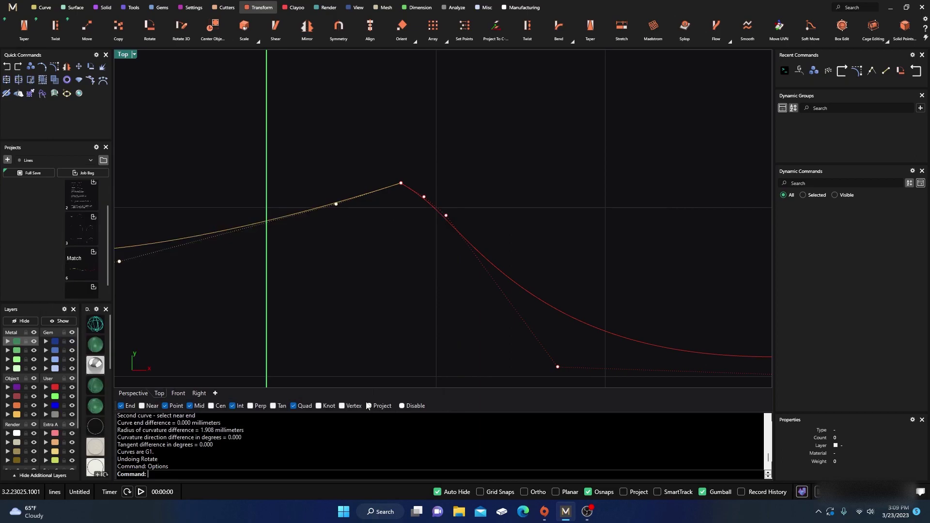
# Reopen the options to examine the existing aliases for the along and between commands, and close them without changes.
pyautogui.press('Return')
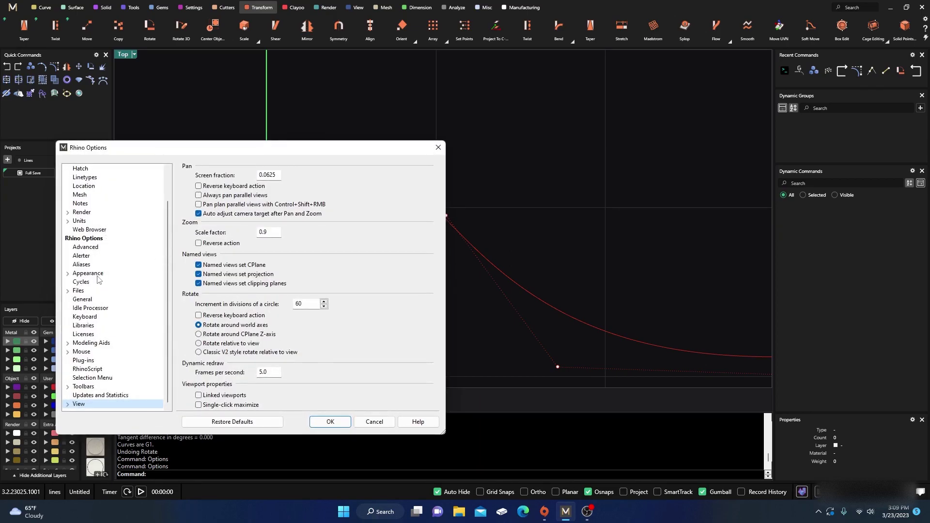
pyautogui.click(83, 266)
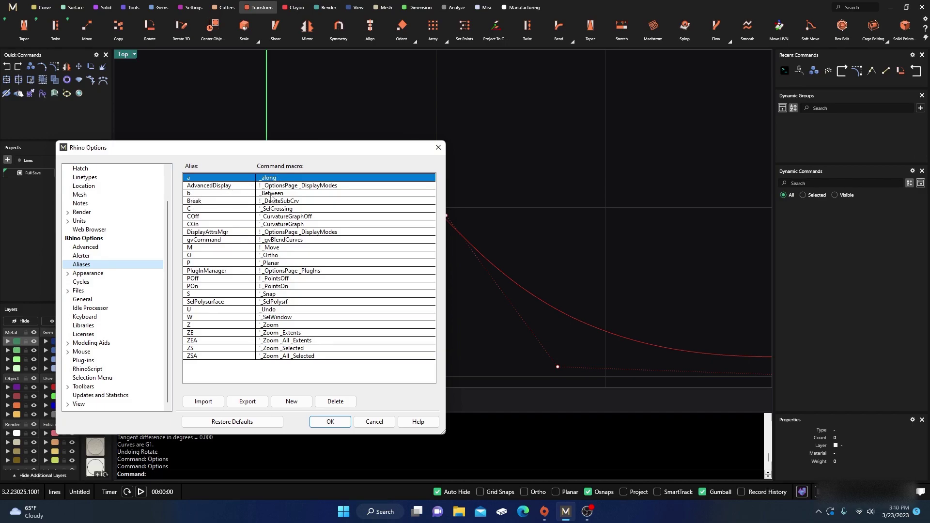
pyautogui.click(439, 151)
# Move the curves' shared endpoint halfway between the orange curve's second-to-last and the red curve's second control point, using the b (Between) alias.
pyautogui.moveTo(458, 168); pyautogui.dragTo(444, 161, button='right')
pyautogui.scroll(-2, 444, 162)
pyautogui.scroll(3, 404, 150)
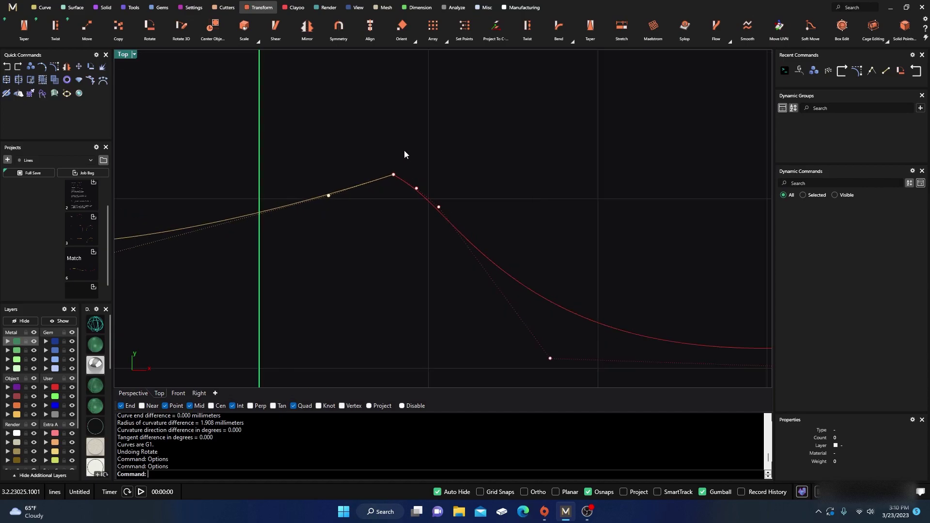
pyautogui.scroll(1, 407, 151)
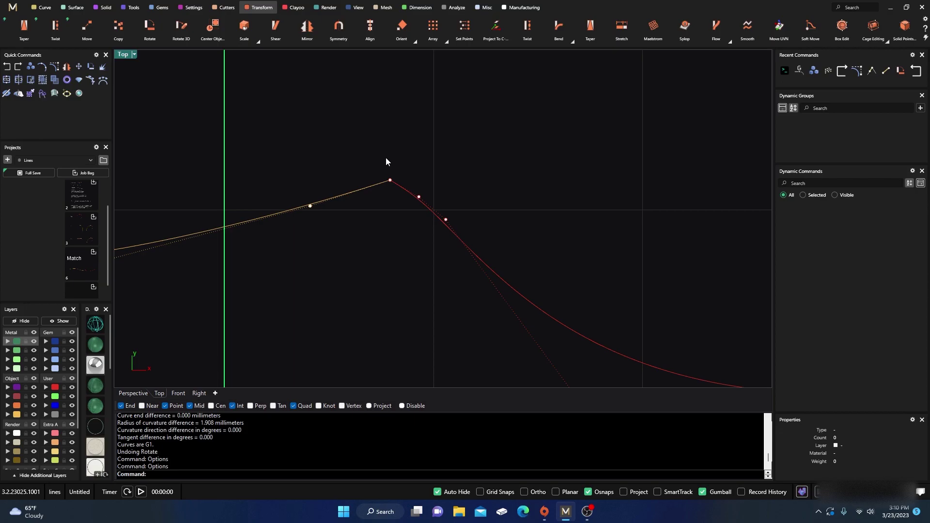
pyautogui.write('Move')
pyautogui.press('Return')
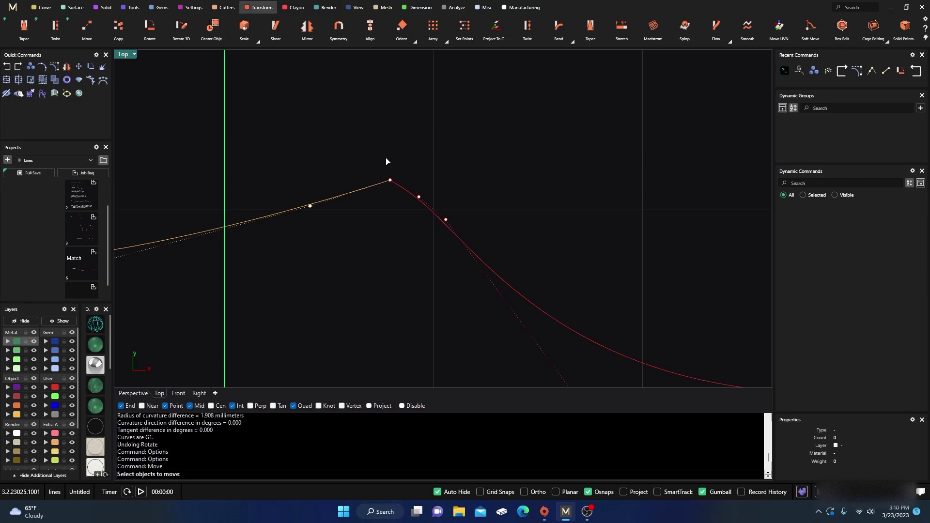
pyautogui.moveTo(378, 165); pyautogui.dragTo(403, 200)
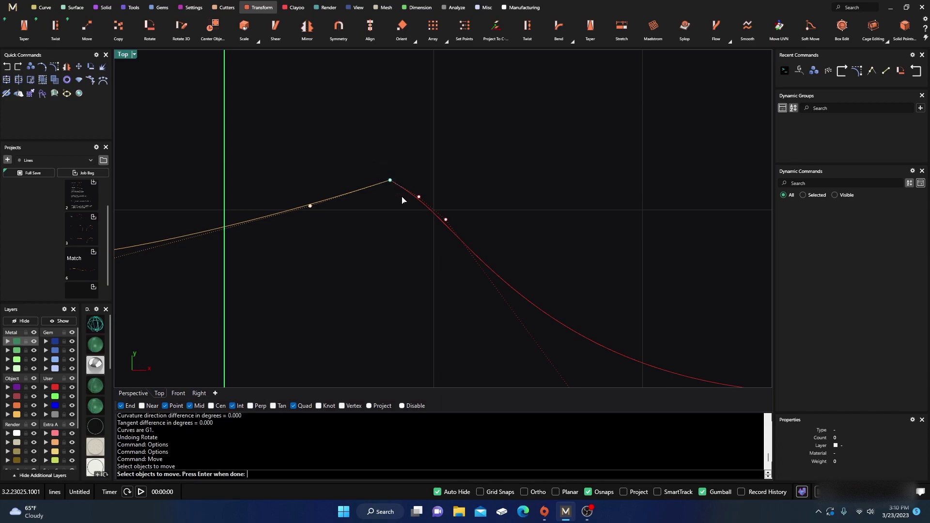
pyautogui.press('Return')
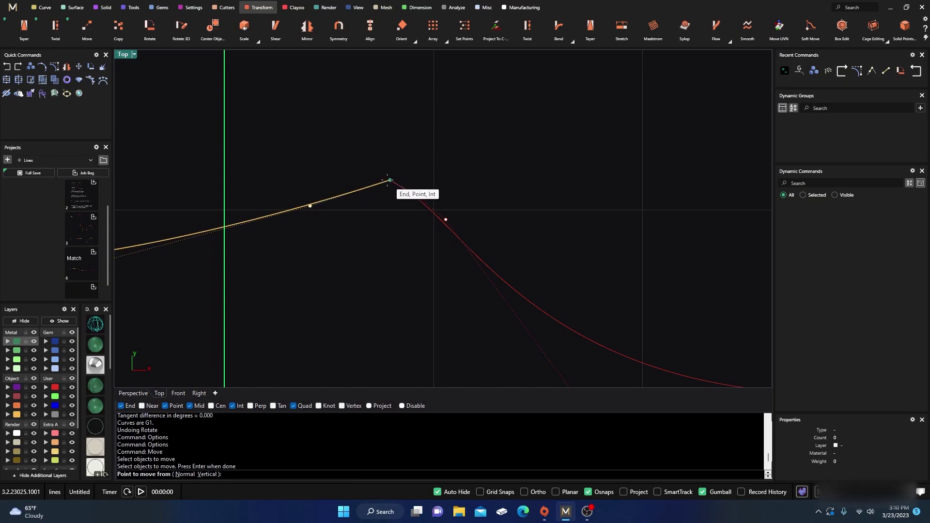
pyautogui.click(388, 180)
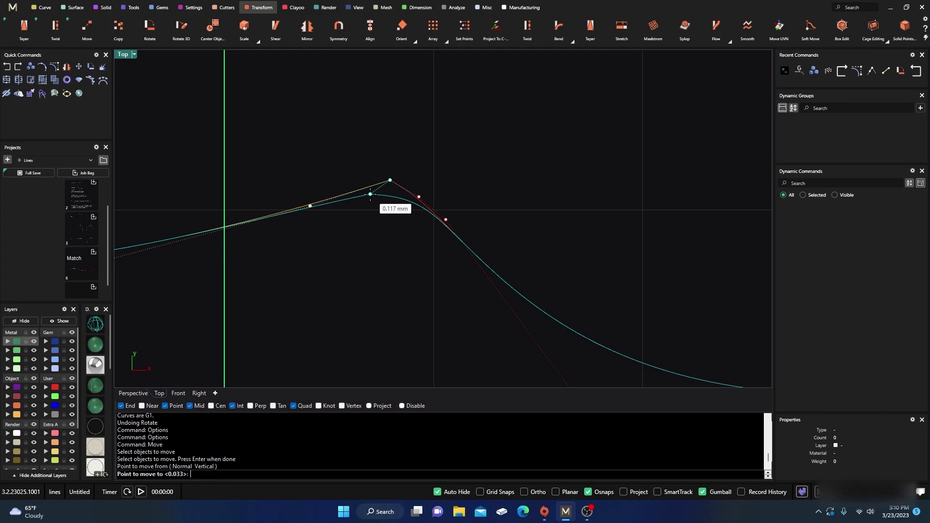
pyautogui.write('b')
pyautogui.press('Return')
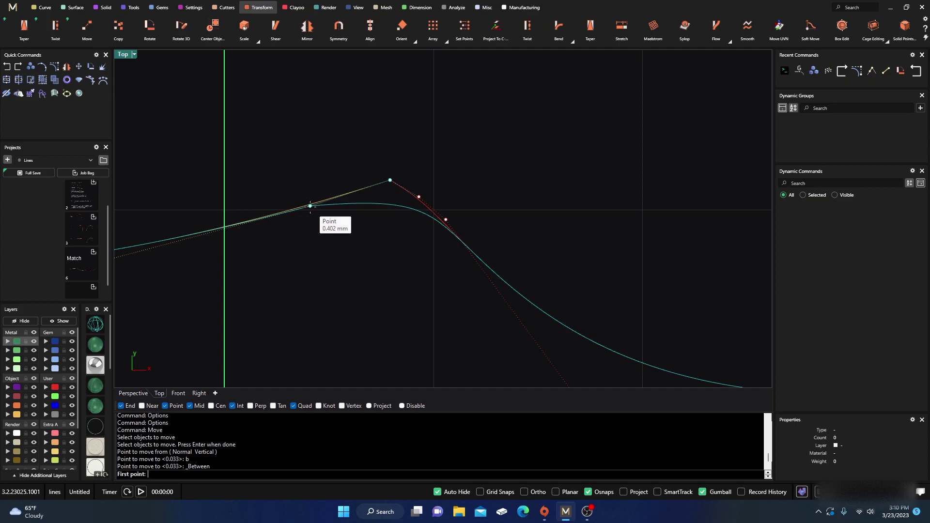
pyautogui.click(310, 206)
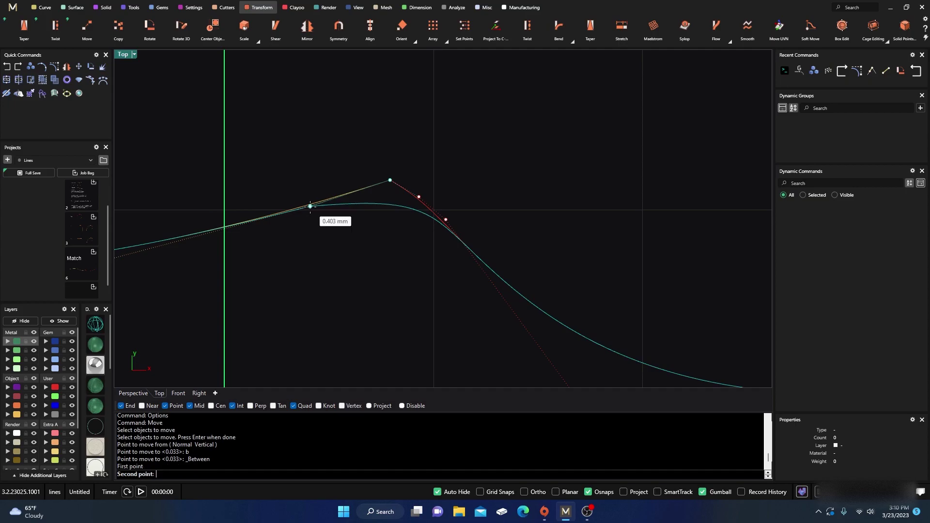
pyautogui.click(419, 197)
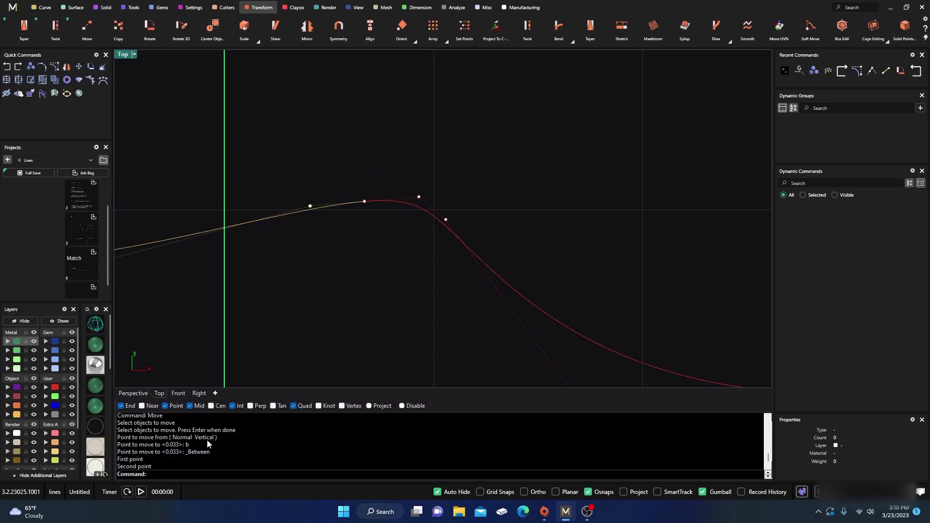
# Run GCon on the orange and red curve ends to check continuity at the moved shared endpoint.
pyautogui.rightClick(190, 476)
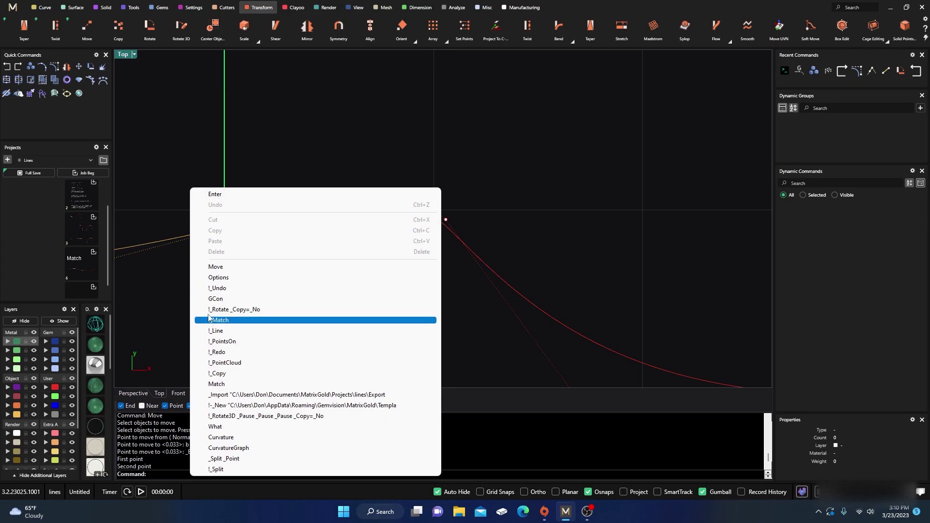
pyautogui.click(216, 299)
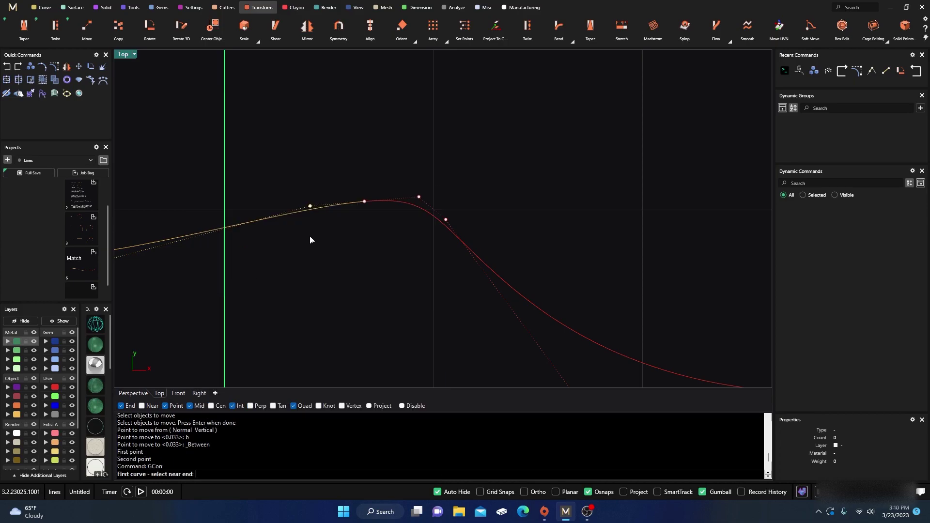
pyautogui.click(360, 205)
pyautogui.click(377, 204)
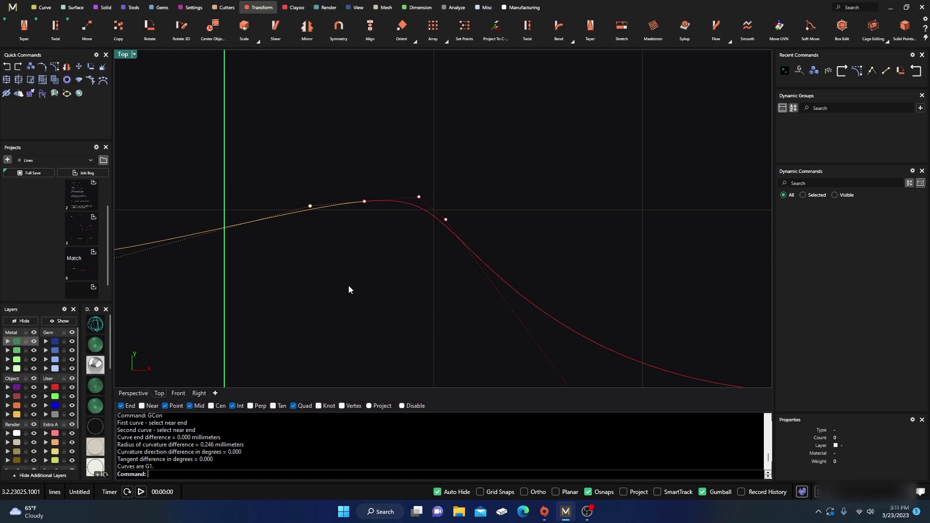
# Undo the shared endpoint's move and try repeating it to the midpoint between its neighbouring control points, undoing the misplaced result.
pyautogui.click(7, 70)
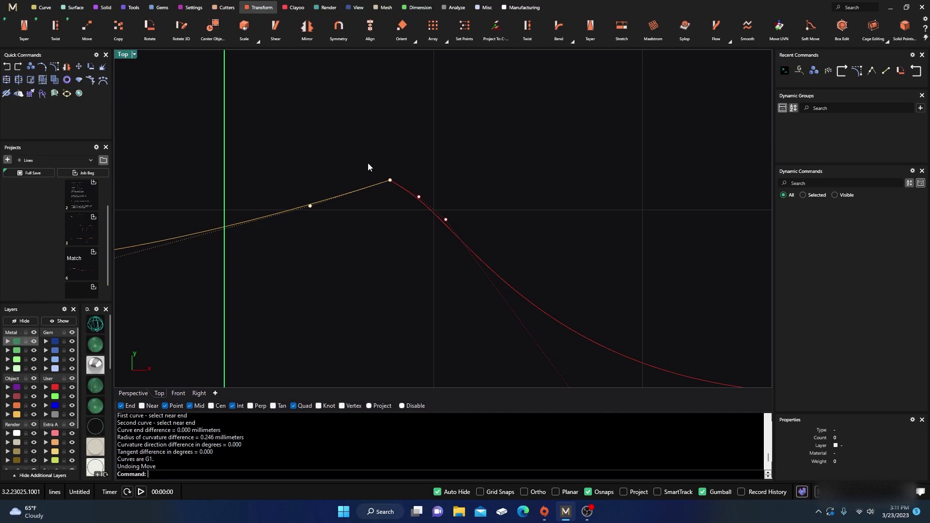
pyautogui.write('Move')
pyautogui.press('Return')
pyautogui.moveTo(377, 166); pyautogui.dragTo(403, 202)
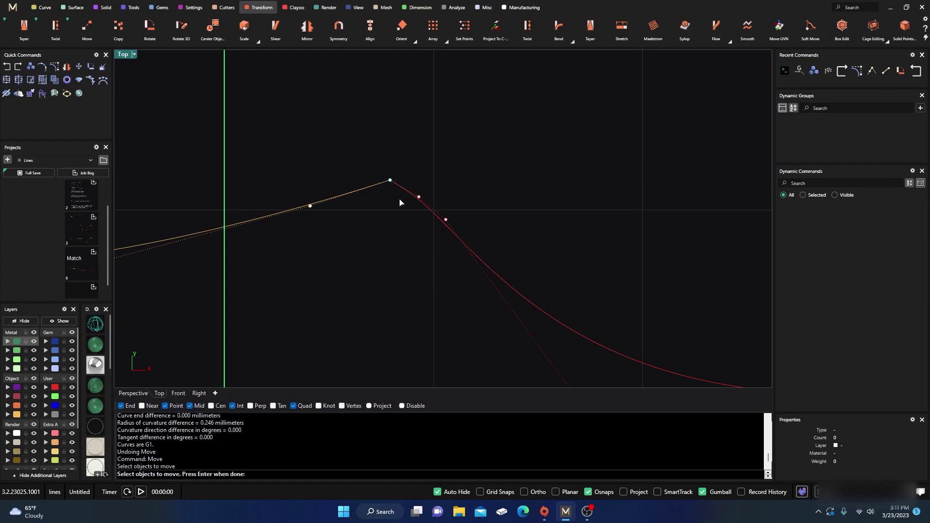
pyautogui.press('Return')
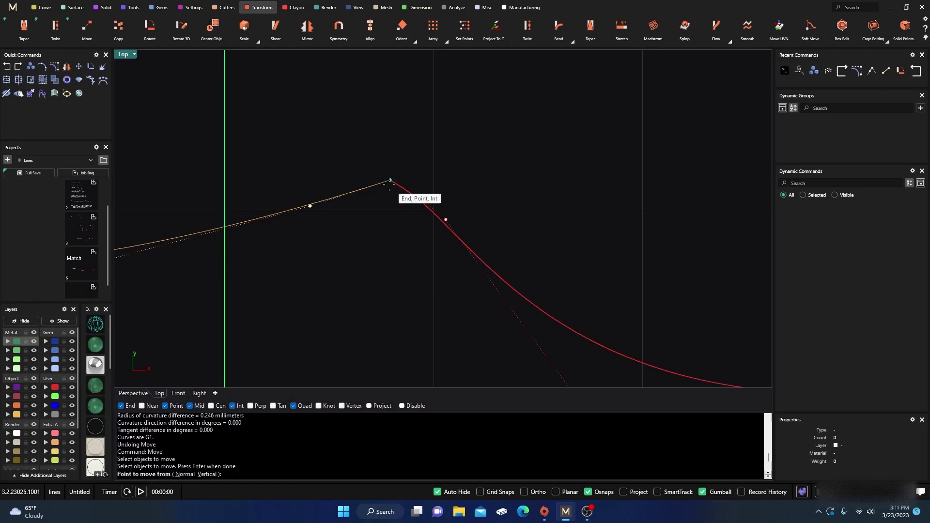
pyautogui.click(390, 180)
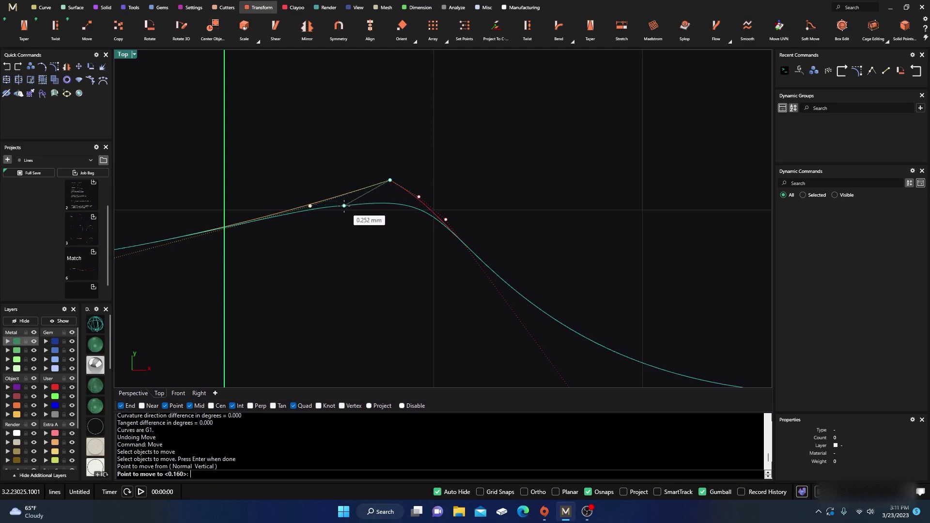
pyautogui.write('b')
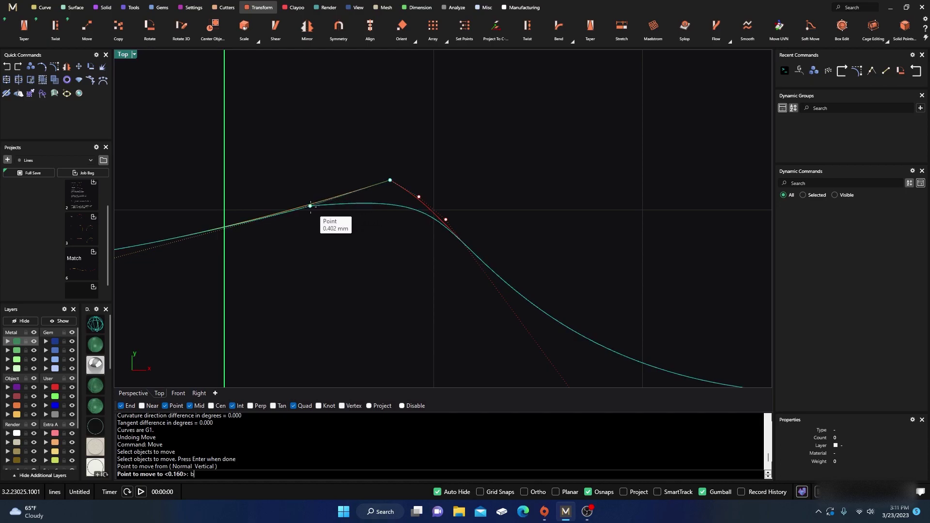
pyautogui.click(310, 206)
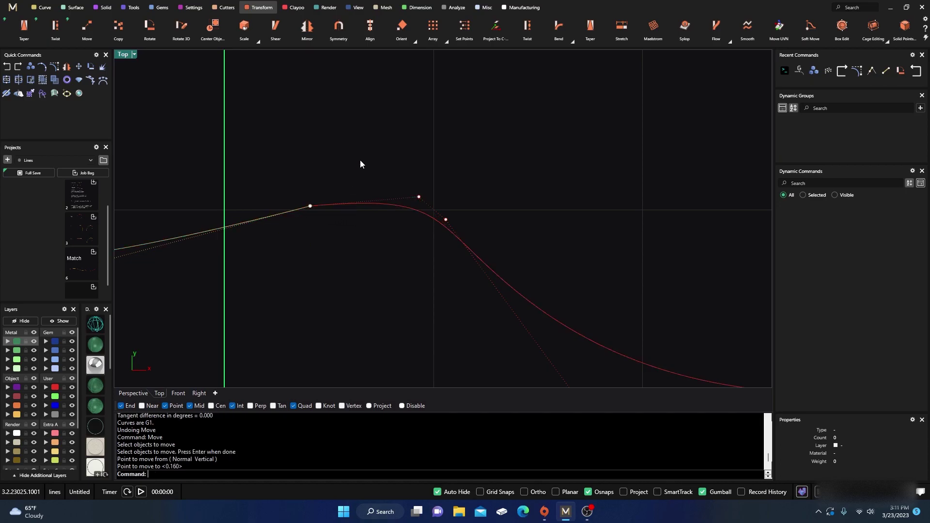
pyautogui.click(7, 66)
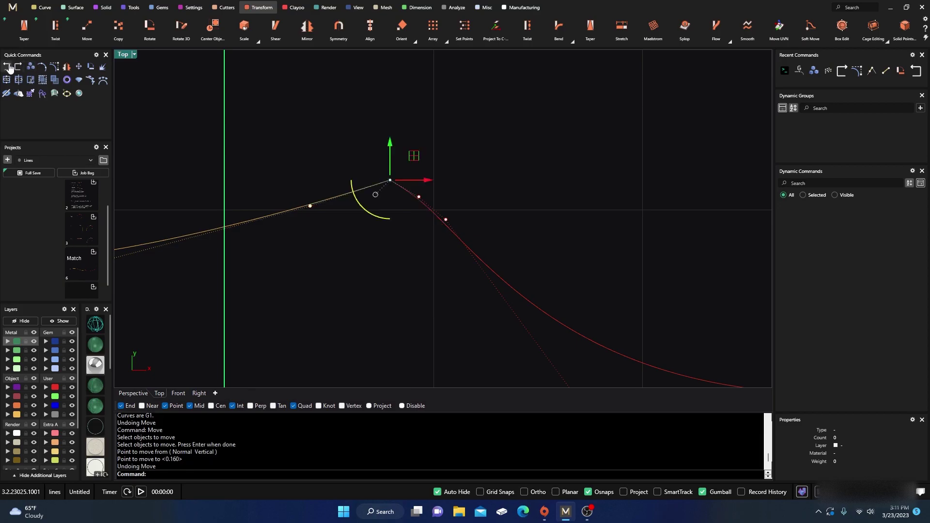
pyautogui.click(322, 136)
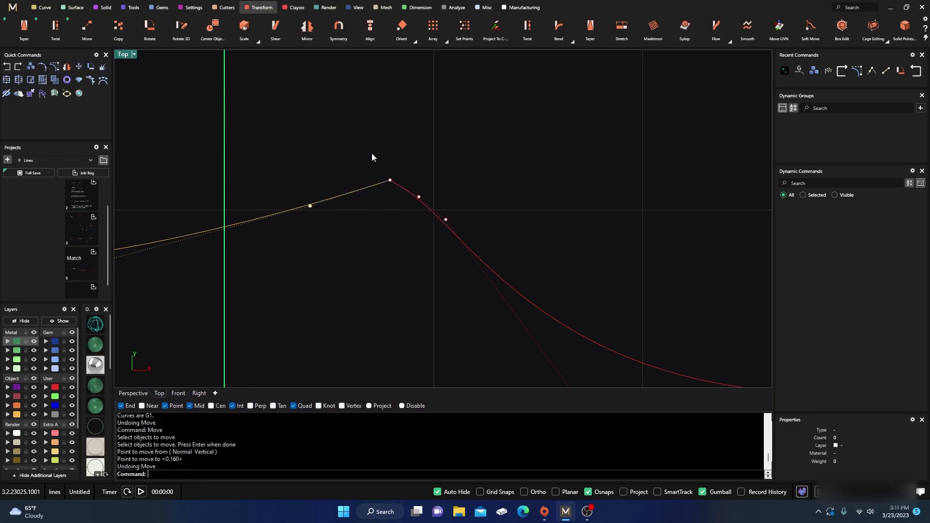
# Move the curves' shared endpoint to the midpoint between its neighbouring orange and red control points, using the b (Between) alias.
pyautogui.write('move')
pyautogui.press('Return')
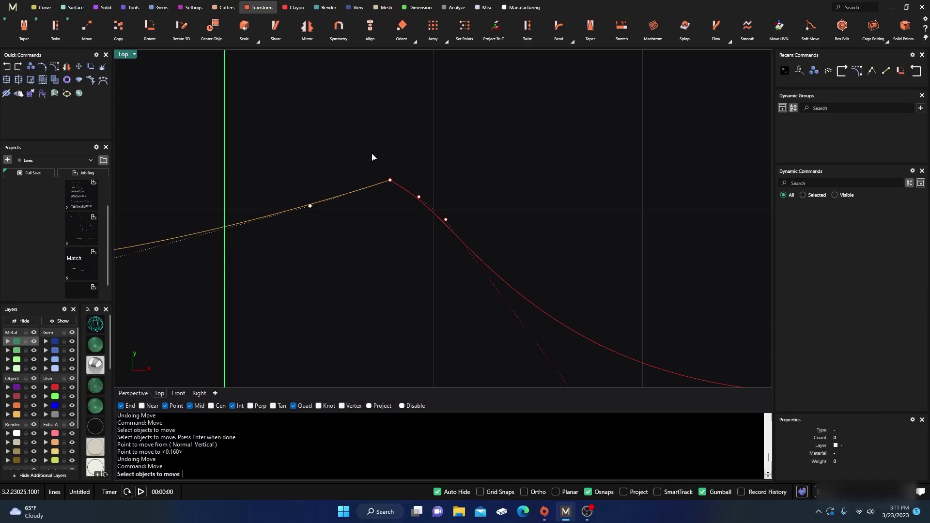
pyautogui.moveTo(380, 166); pyautogui.dragTo(403, 192)
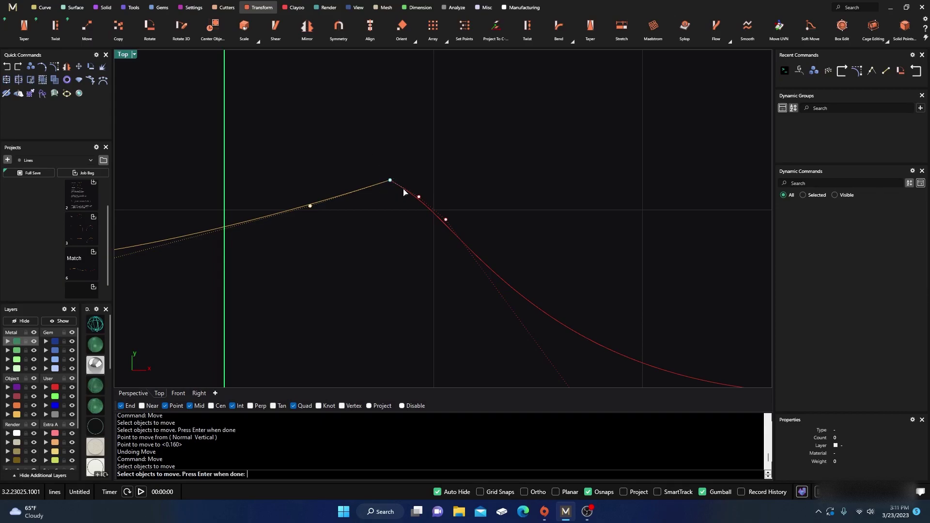
pyautogui.press('Return')
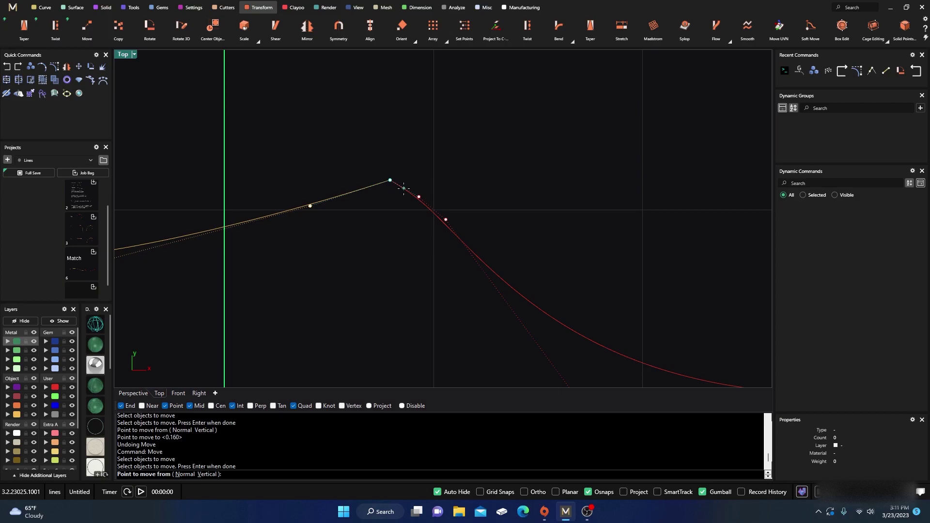
pyautogui.click(390, 180)
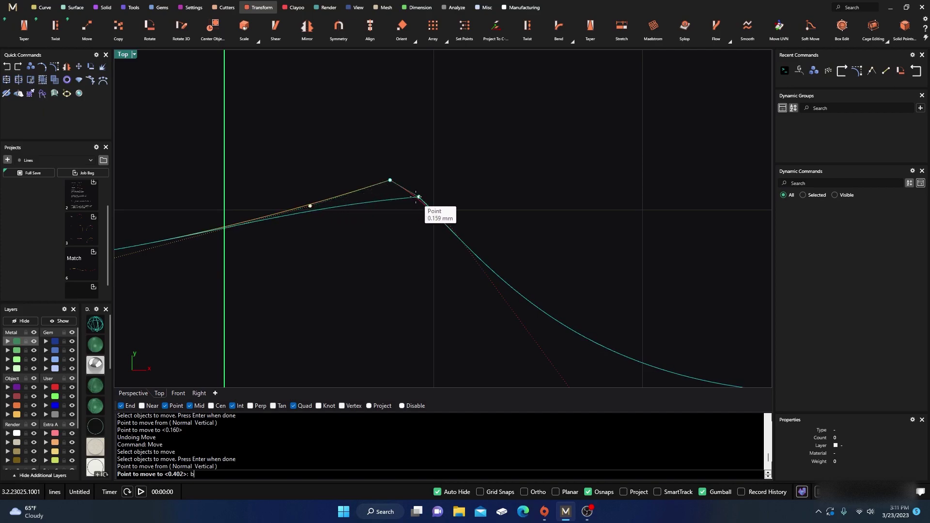
pyautogui.write('b')
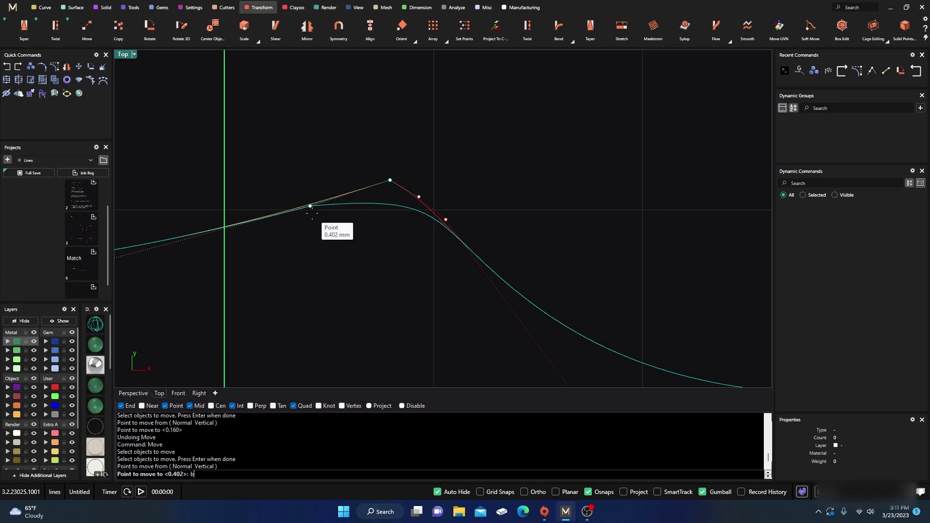
pyautogui.press('Return')
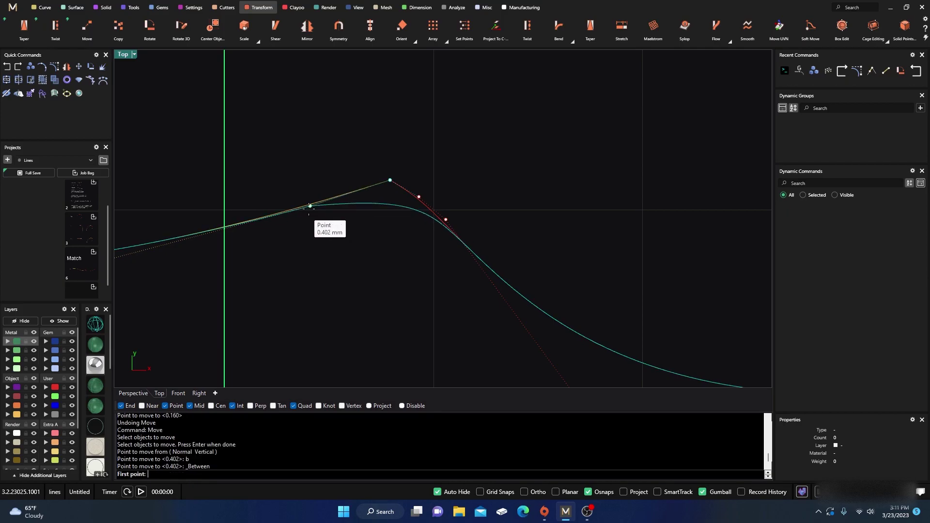
pyautogui.click(310, 206)
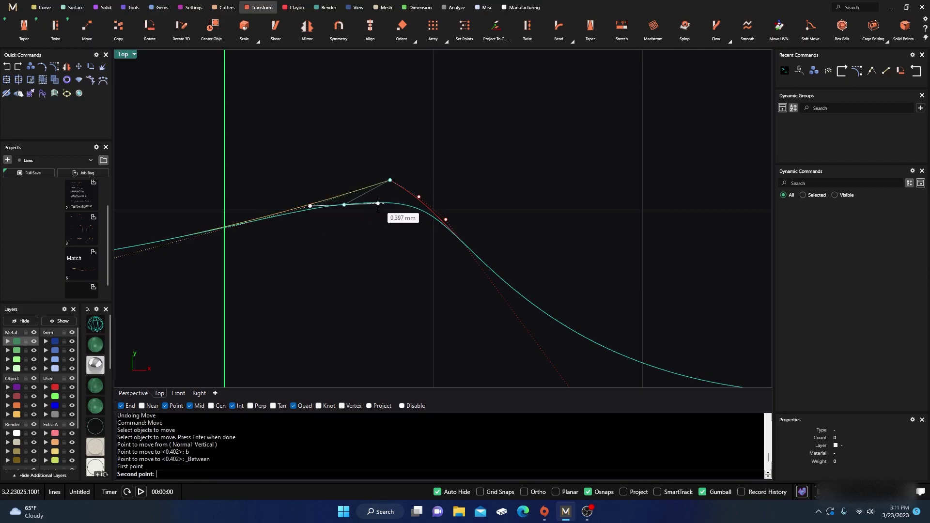
pyautogui.click(419, 197)
pyautogui.press('Escape')
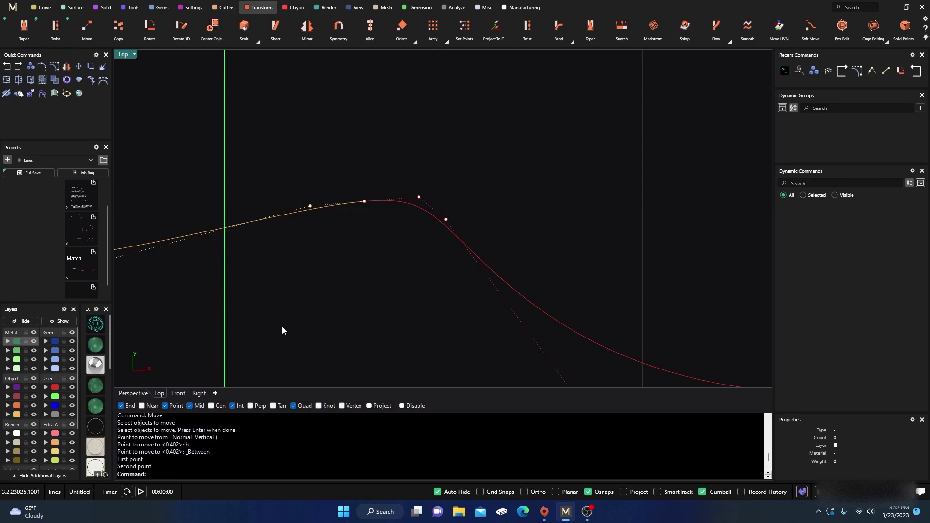
# Run GCon on the orange and red curve ends to check continuity at the midpoint position.
pyautogui.rightClick(176, 476)
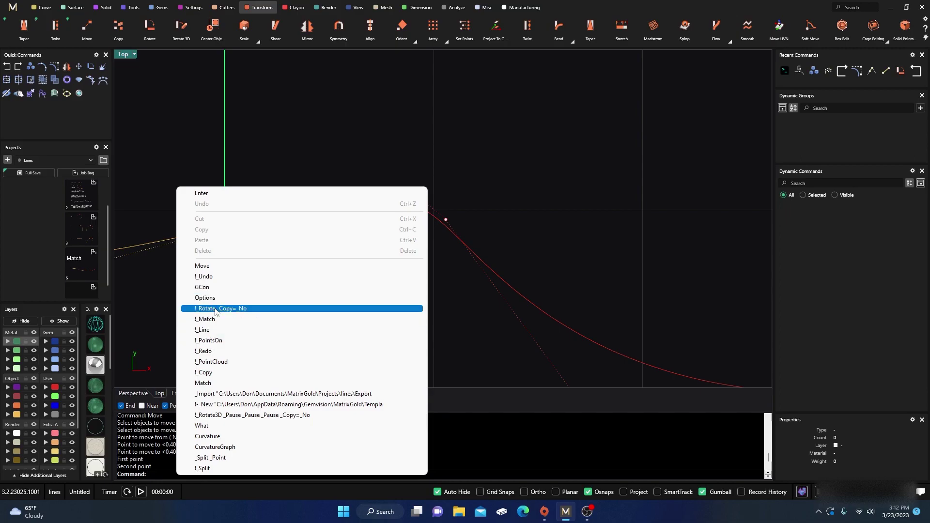
pyautogui.click(218, 288)
pyautogui.click(347, 203)
pyautogui.click(378, 205)
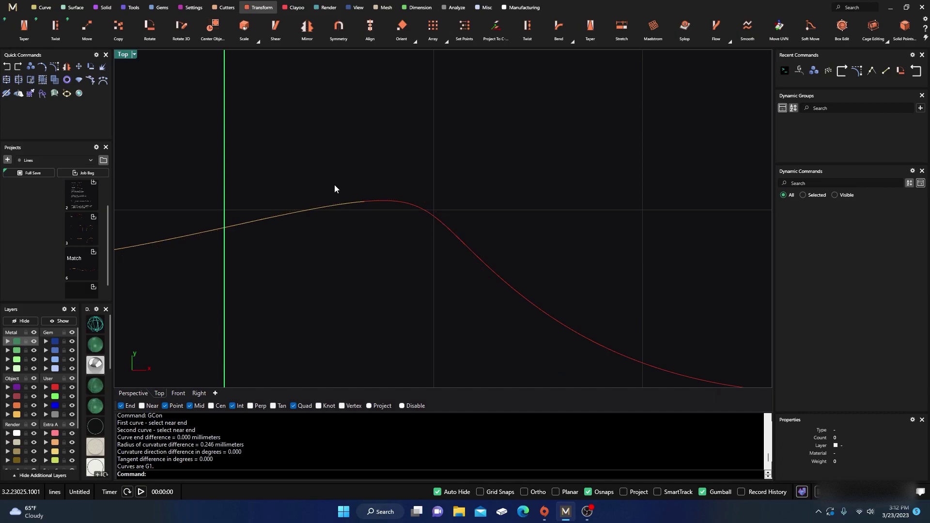
# Undo the shared endpoint's move, try repositioning it with the a (Along) alias, and undo the misplaced result.
pyautogui.click(6, 67)
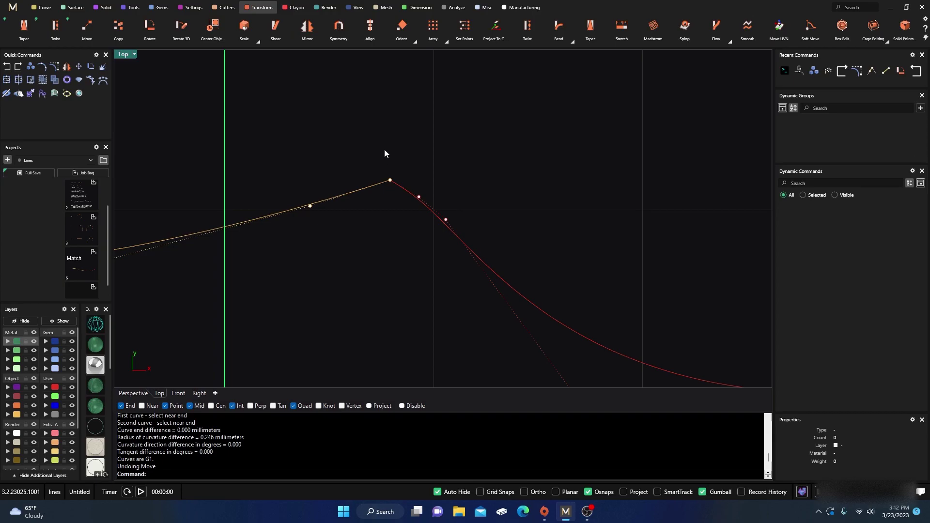
pyautogui.write('Move')
pyautogui.press('Return')
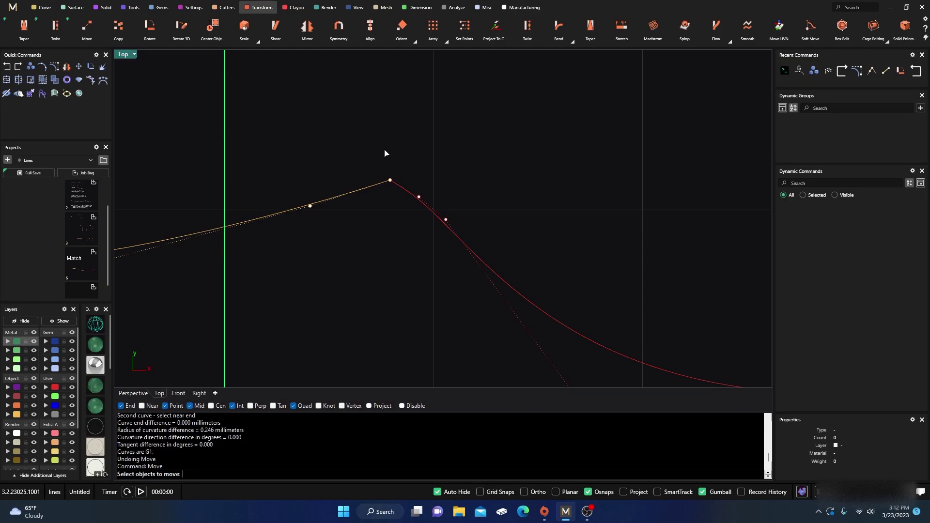
pyautogui.click(390, 181)
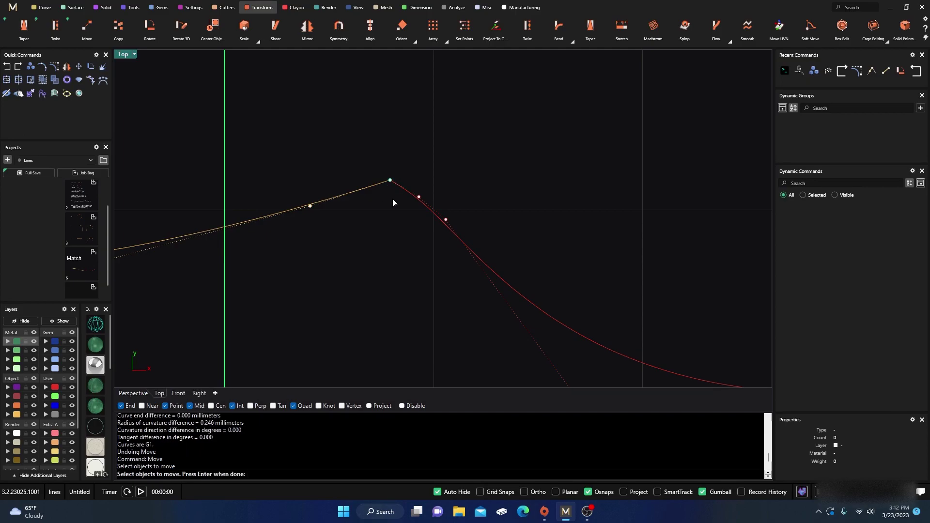
pyautogui.press('Return')
pyautogui.click(390, 181)
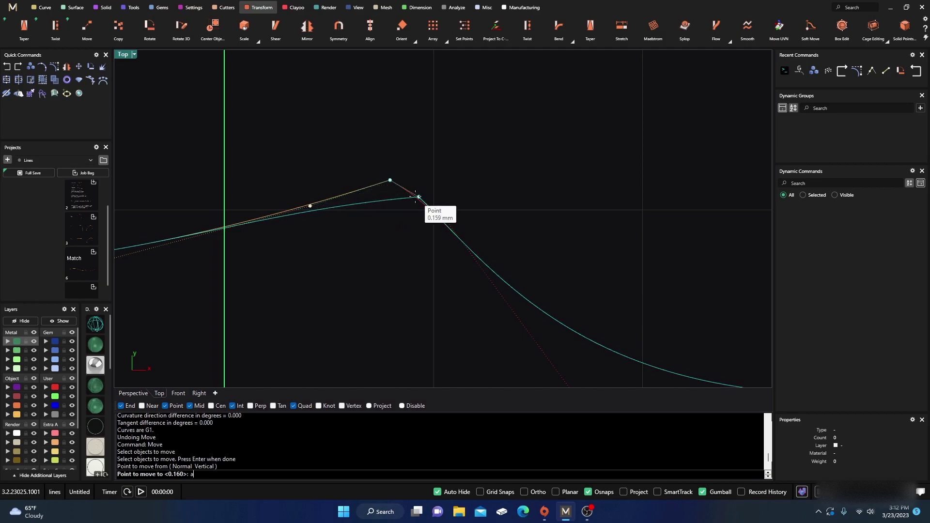
pyautogui.click(418, 197)
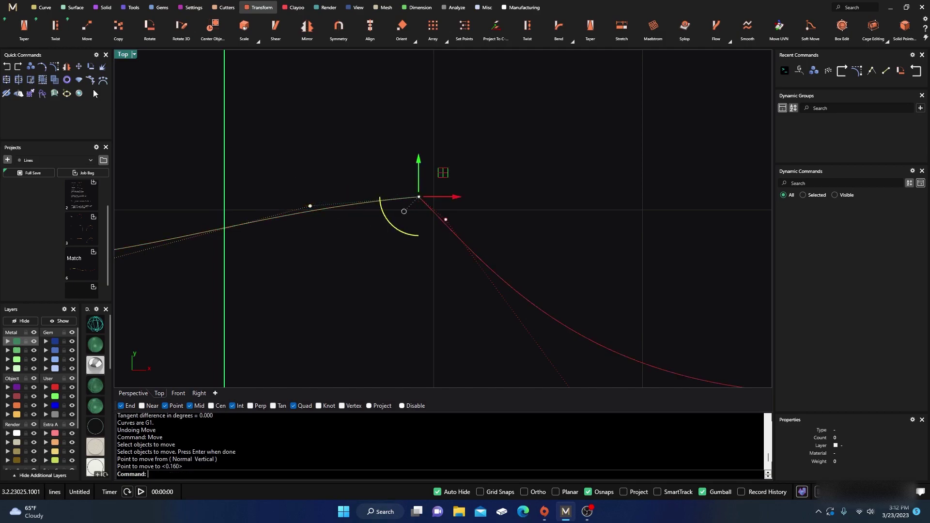
pyautogui.click(6, 67)
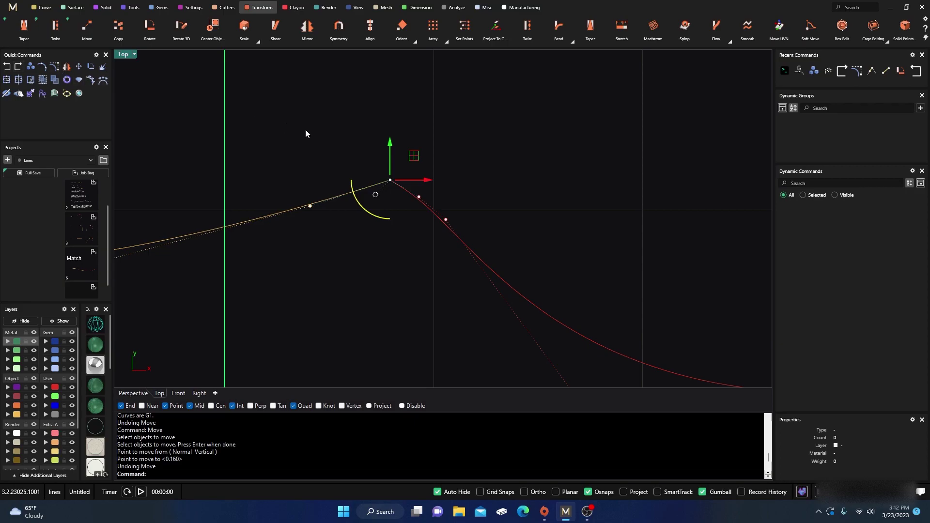
pyautogui.click(337, 131)
# Move the shared endpoint about 0.13 mm onto the line between its neighbouring control points, slightly past midway towards the red one, using the a (Along) alias.
pyautogui.write('Move')
pyautogui.press('Return')
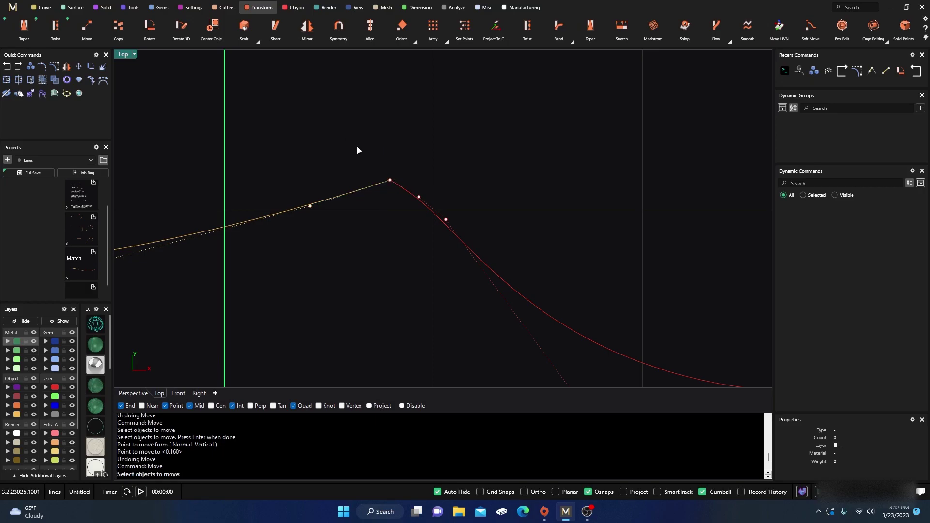
pyautogui.moveTo(379, 163); pyautogui.dragTo(407, 206)
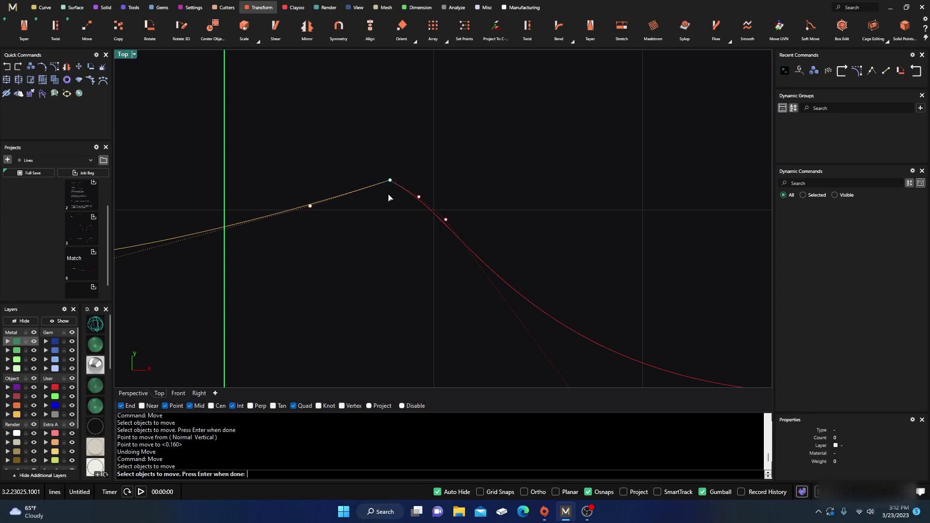
pyautogui.press('Return')
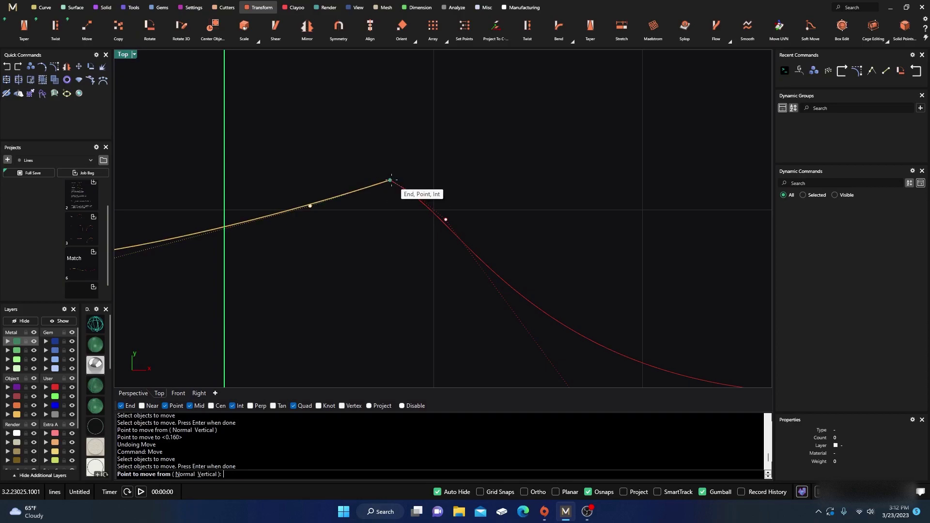
pyautogui.click(390, 180)
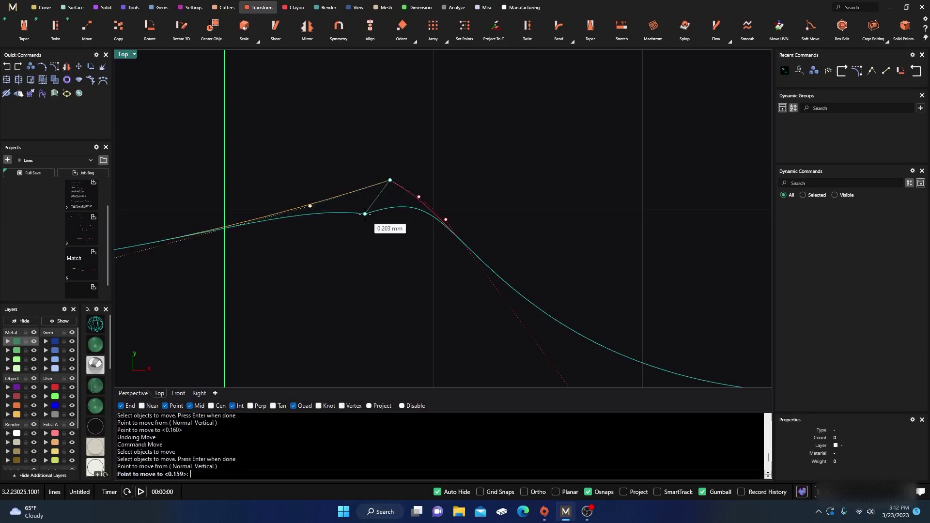
pyautogui.write('a')
pyautogui.press('Return')
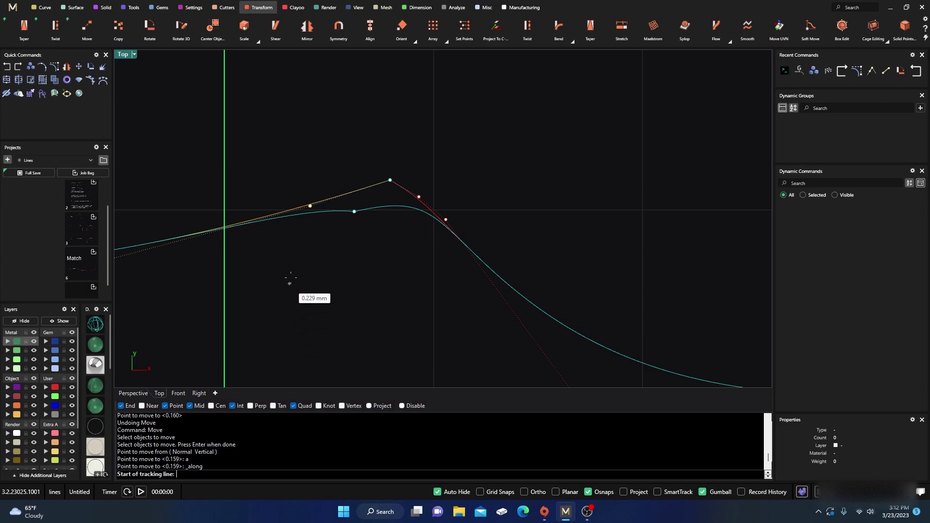
pyautogui.click(310, 206)
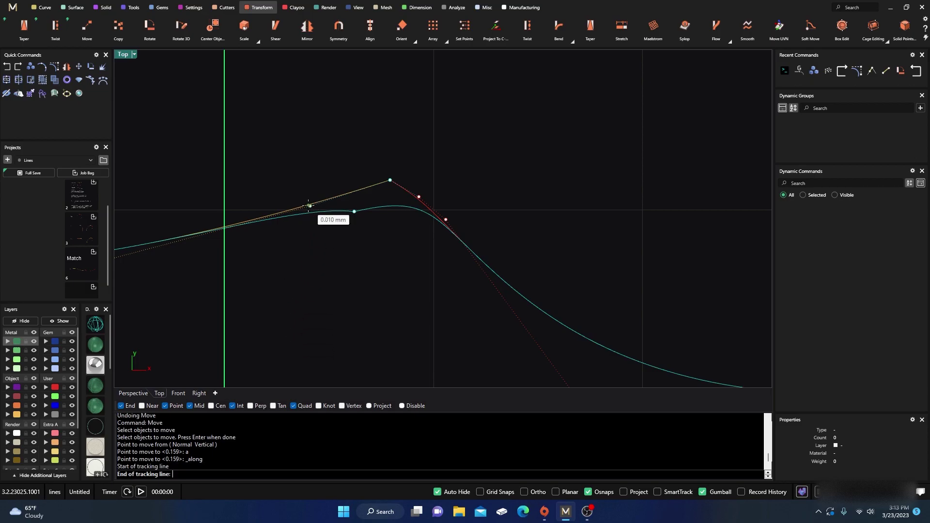
pyautogui.click(419, 198)
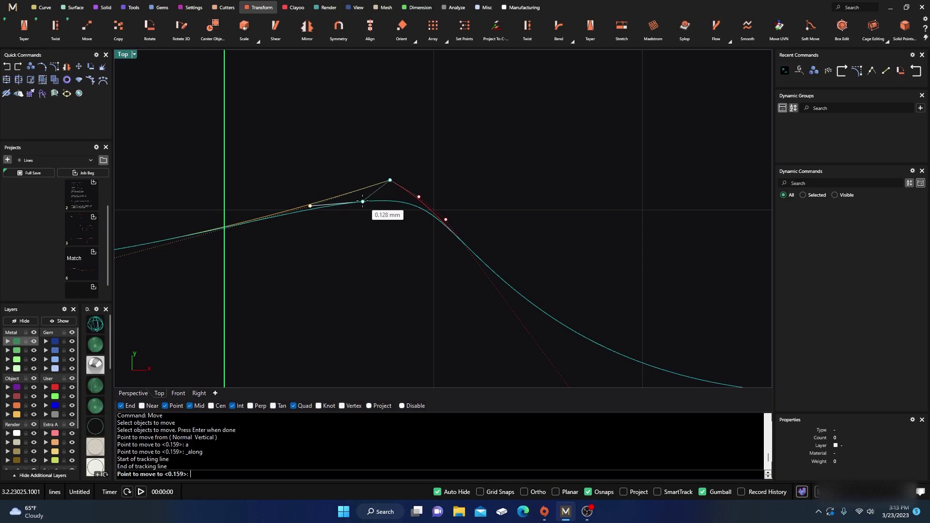
pyautogui.click(373, 203)
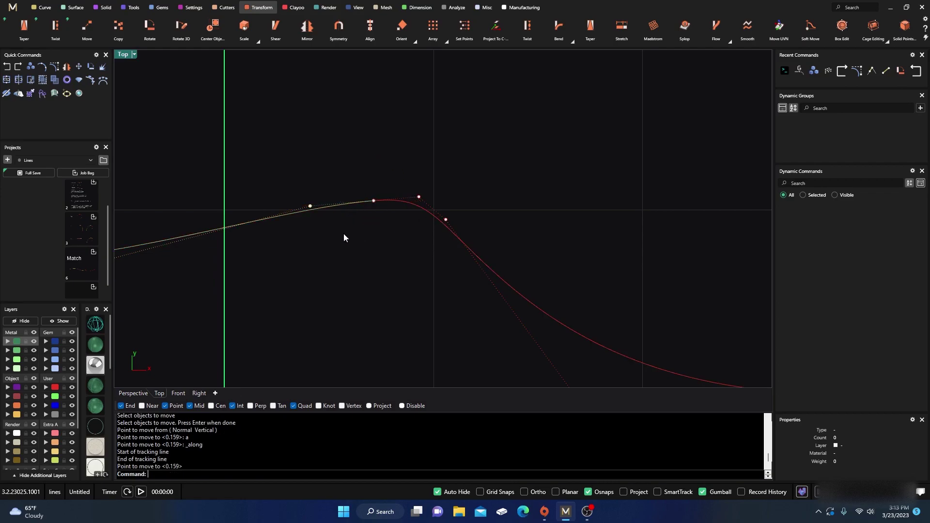
# Check the continuity of the orange and red curve ends with GCon after the along-line move.
pyautogui.rightClick(159, 475)
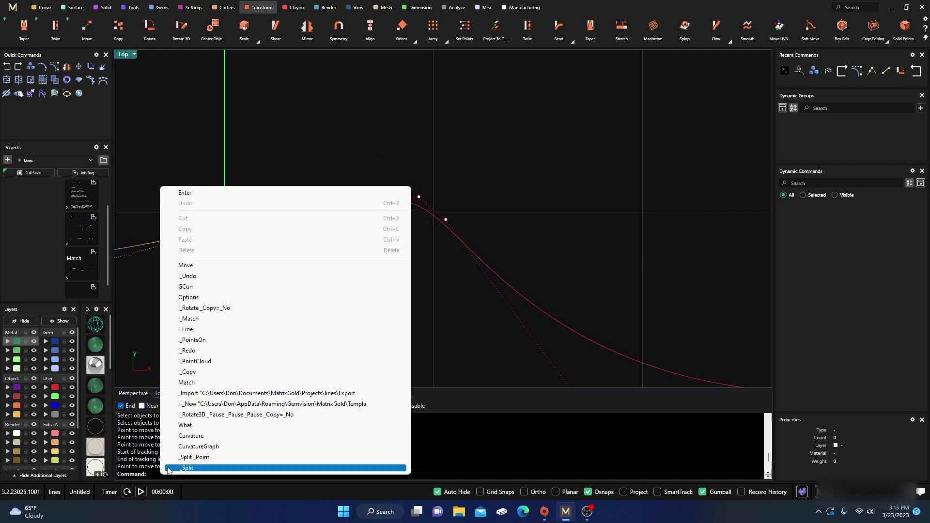
pyautogui.click(205, 287)
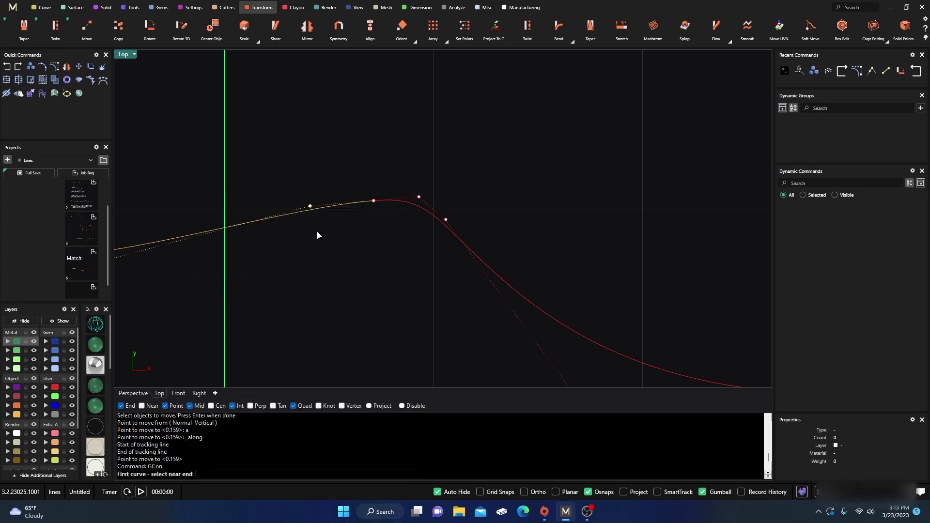
pyautogui.click(356, 205)
pyautogui.click(379, 203)
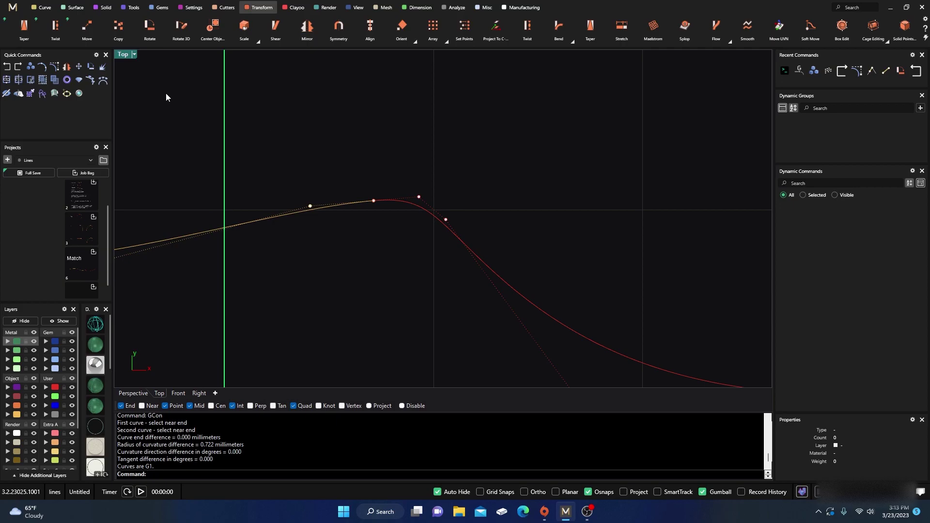
# Undo the endpoint's move and use the a (Along) alias to place it about 0.09 mm away, nearer the red curve's second control point.
pyautogui.click(9, 68)
pyautogui.click(302, 116)
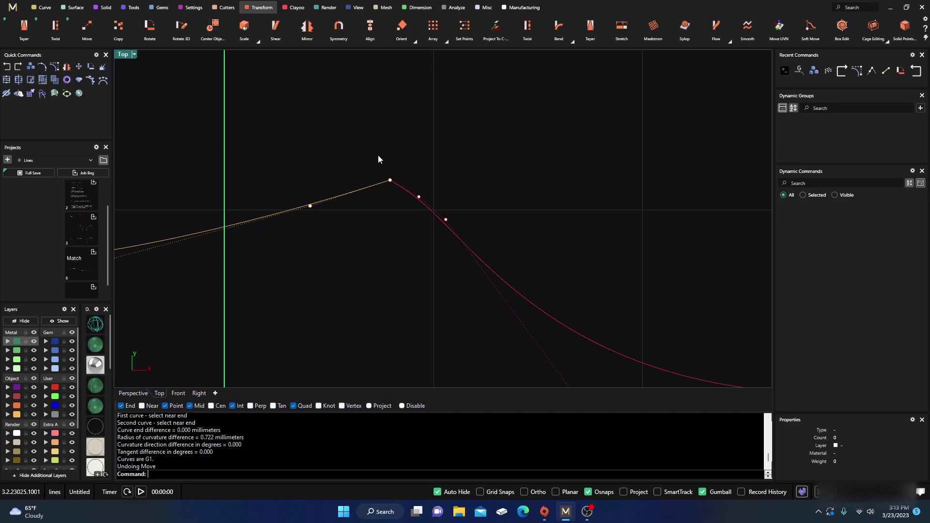
pyautogui.write('move')
pyautogui.press('Return')
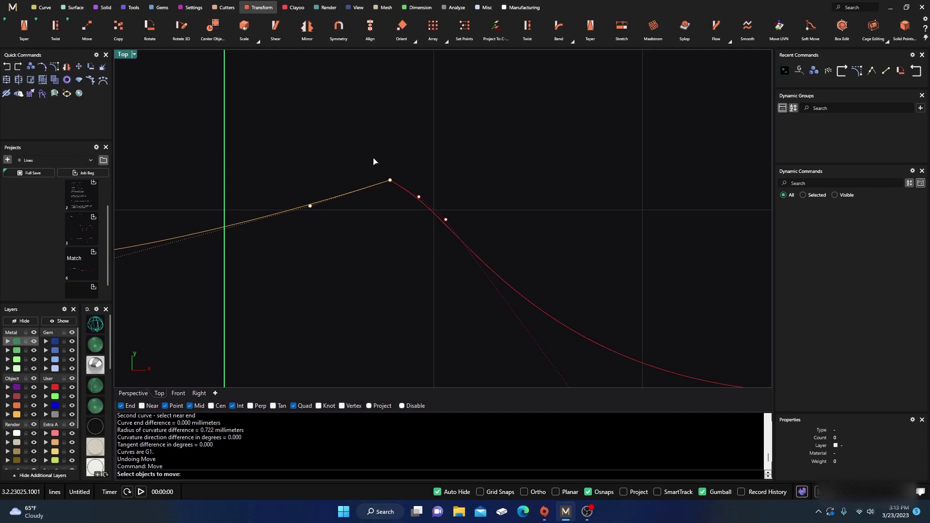
pyautogui.moveTo(374, 162); pyautogui.dragTo(404, 210)
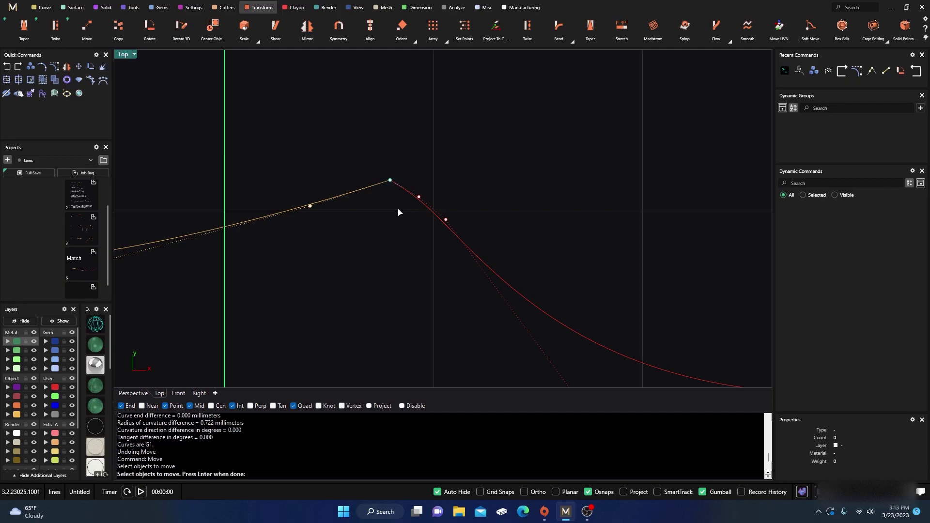
pyautogui.press('Return')
pyautogui.click(390, 180)
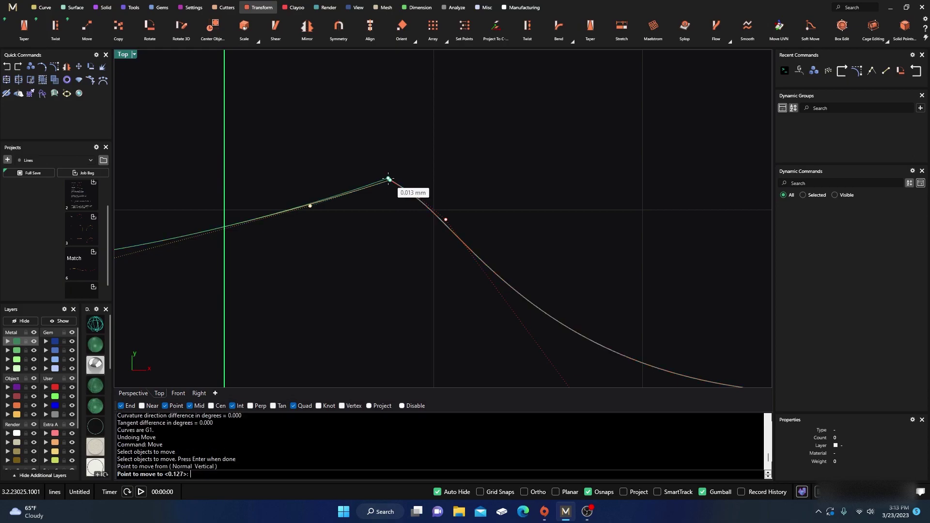
pyautogui.write('a')
pyautogui.press('Return')
pyautogui.click(309, 206)
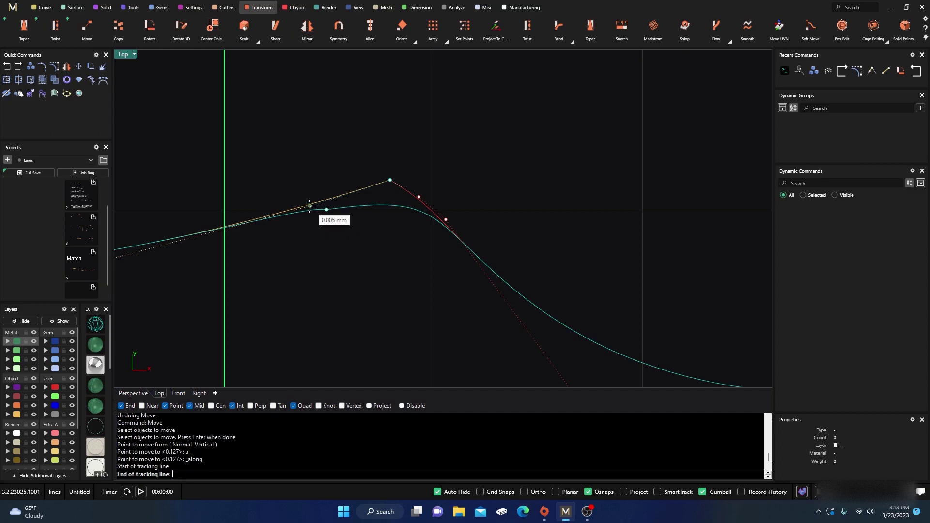
pyautogui.click(420, 197)
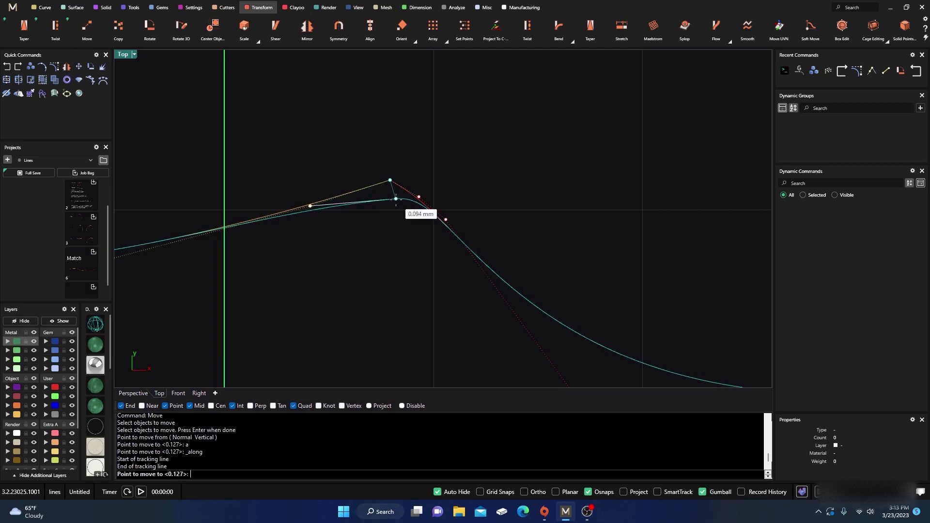
pyautogui.click(396, 199)
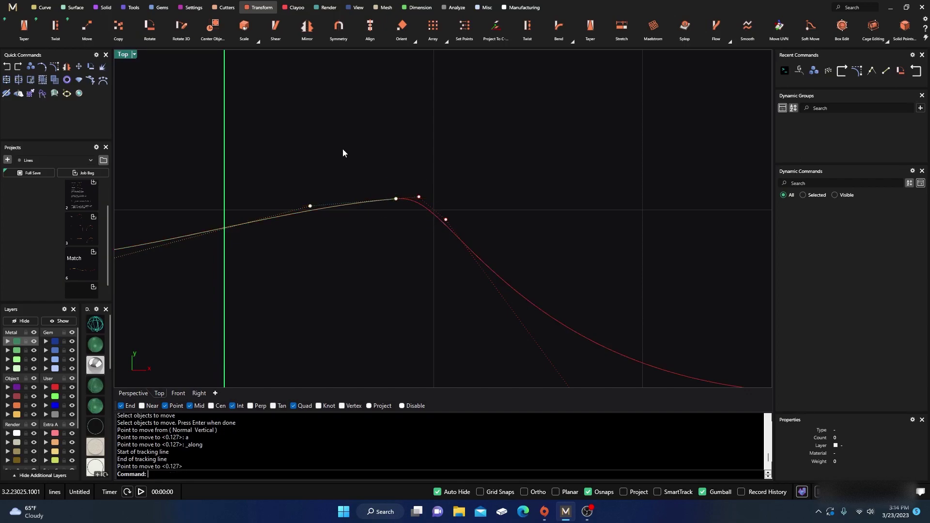
# Recheck the continuity between the orange curve's end and the red curve's start with GCon.
pyautogui.rightClick(175, 473)
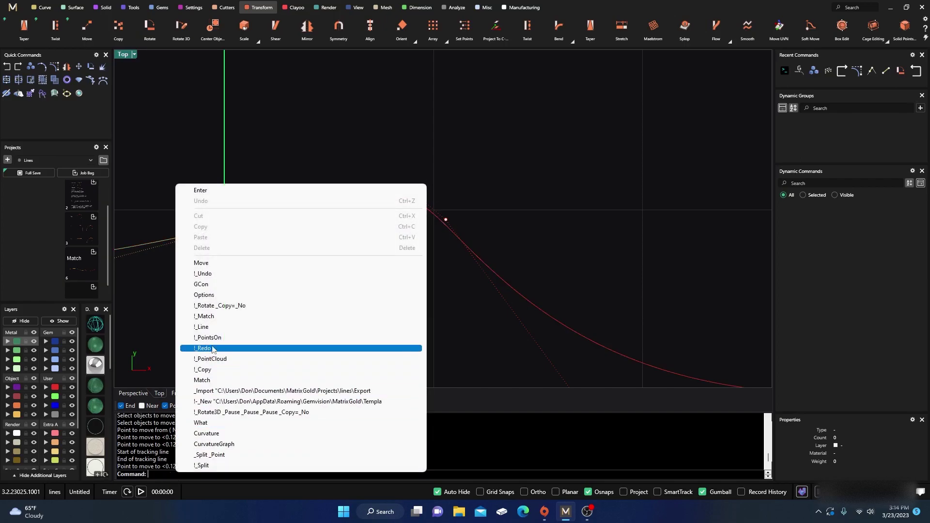
pyautogui.click(221, 285)
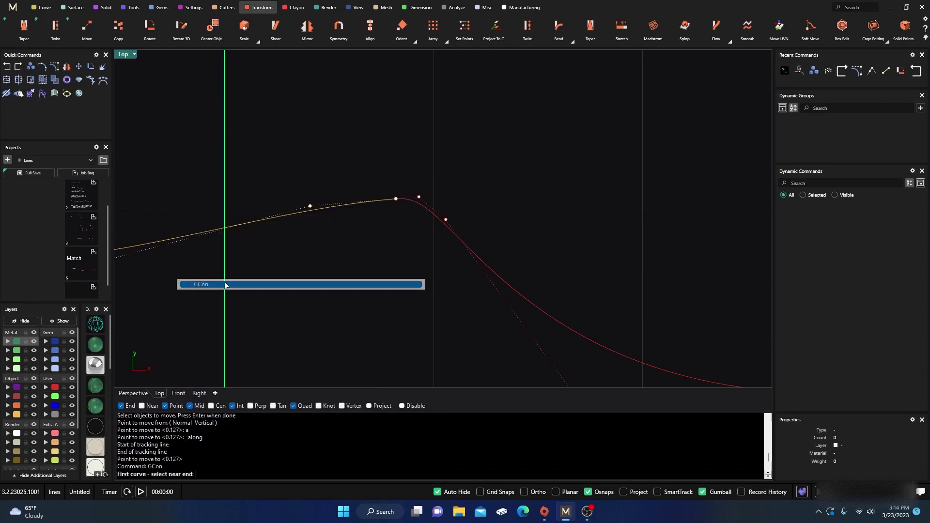
pyautogui.click(383, 204)
pyautogui.click(406, 201)
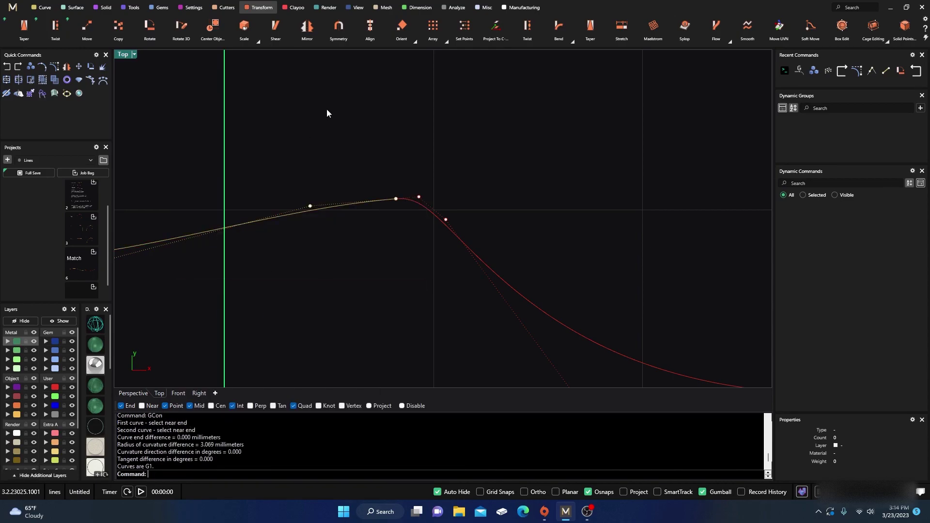
# Draw a check line about 0.52 mm long between the control points on either side of the shared endpoint, and undo it.
pyautogui.scroll(-5, 384, 194)
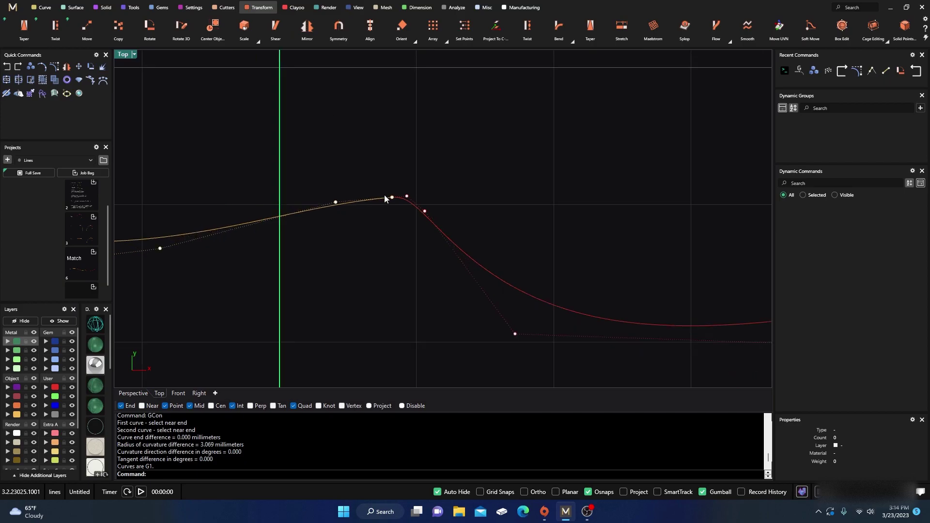
pyautogui.scroll(-3, 367, 175)
pyautogui.scroll(5, 368, 169)
pyautogui.scroll(3, 405, 194)
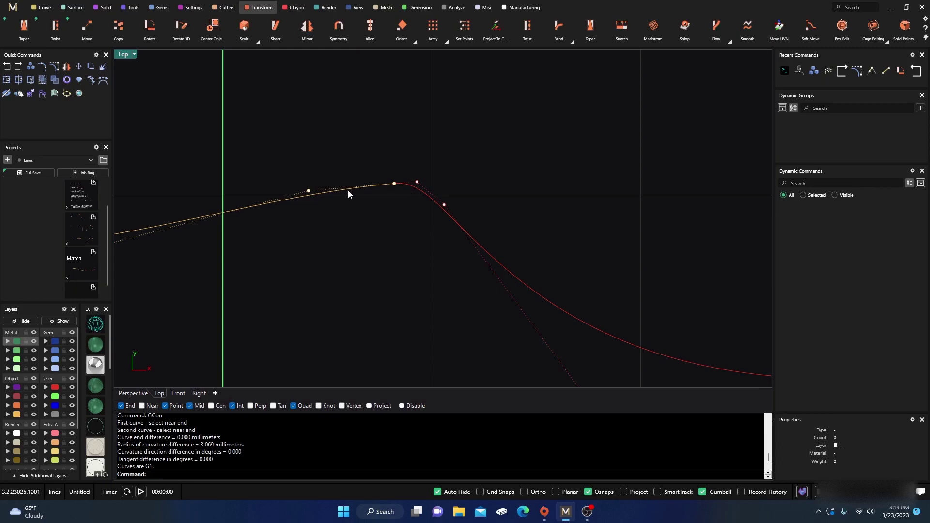
pyautogui.scroll(2, 365, 194)
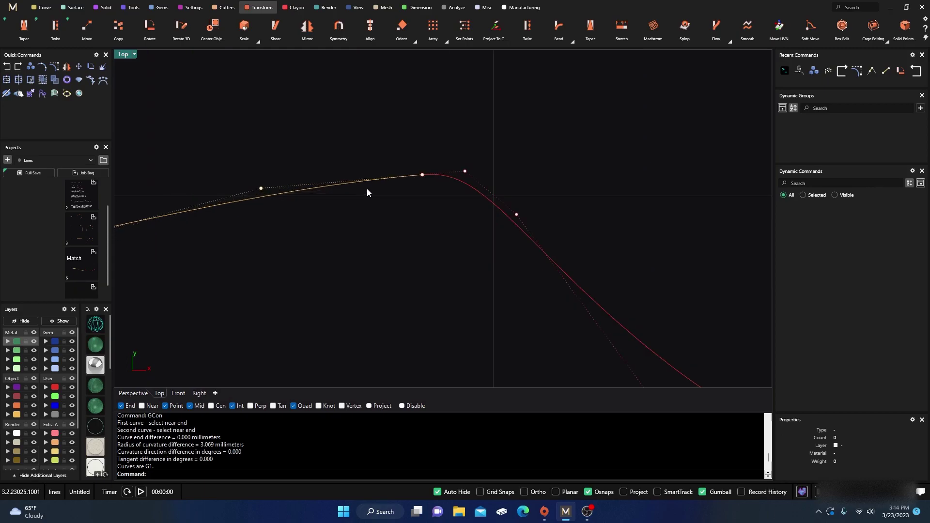
pyautogui.click(45, 7)
pyautogui.click(181, 26)
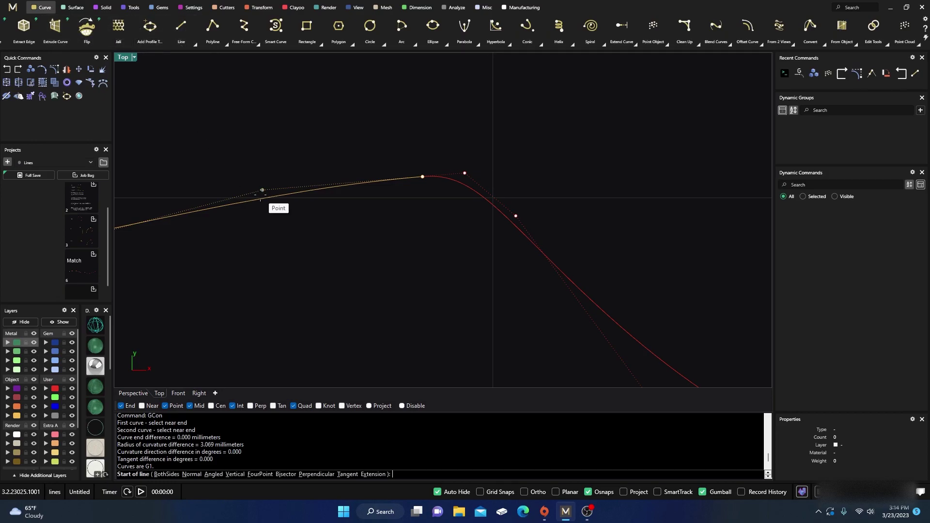
pyautogui.click(265, 190)
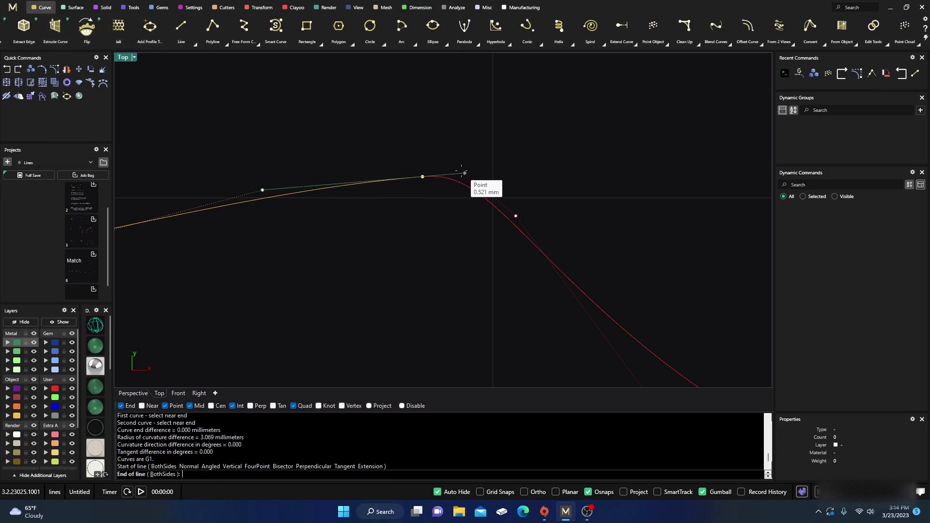
pyautogui.click(464, 174)
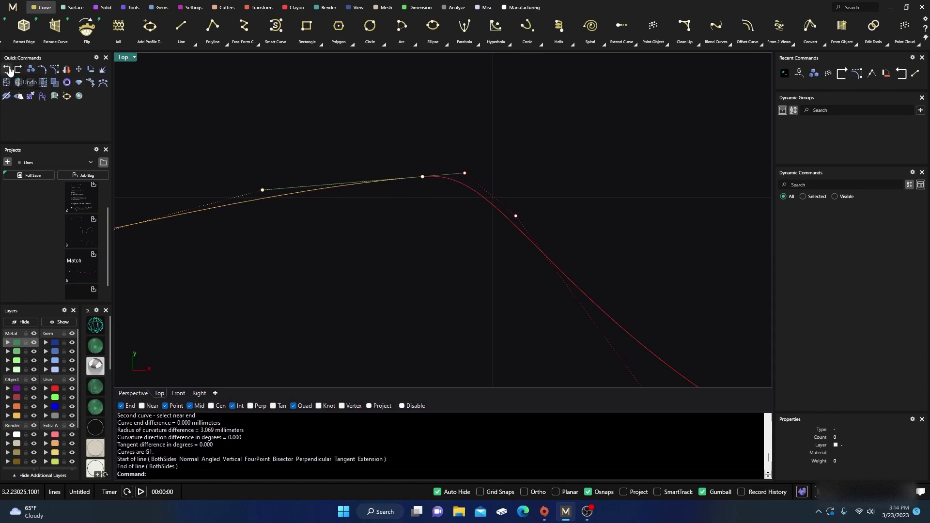
pyautogui.hotkey('ctrl', 'z')
# Undo the shared endpoint's last move and the curve match before it, and review both curves with their control points.
pyautogui.scroll(5, 411, 190)
pyautogui.scroll(-5, 412, 191)
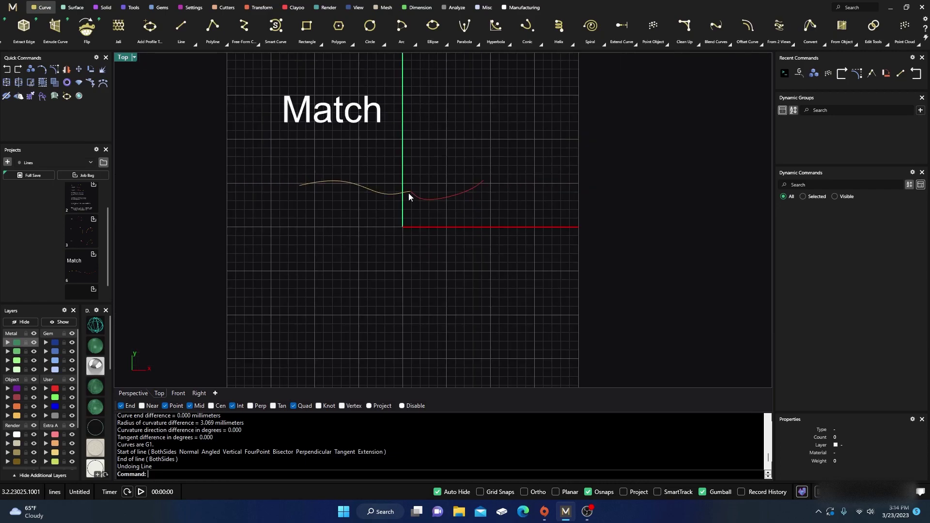
pyautogui.scroll(2, 391, 221)
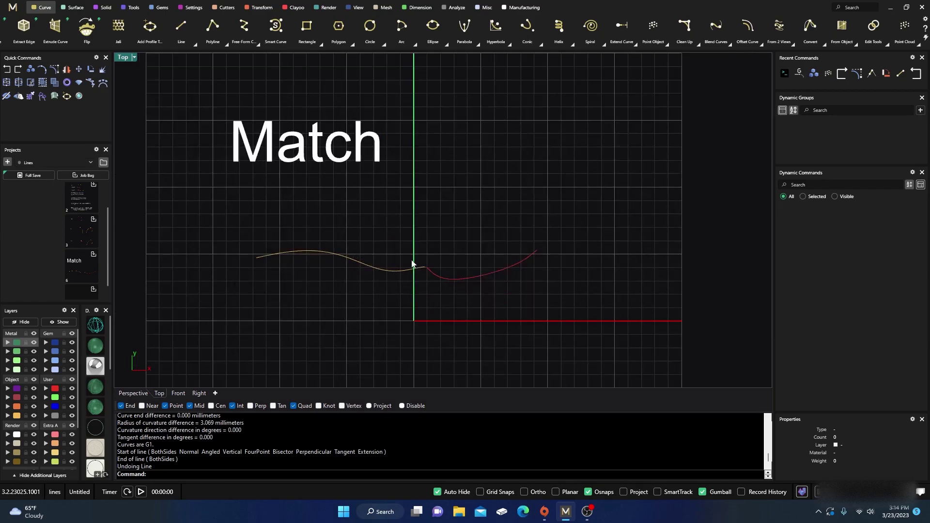
pyautogui.scroll(2, 407, 266)
pyautogui.scroll(-3, 409, 262)
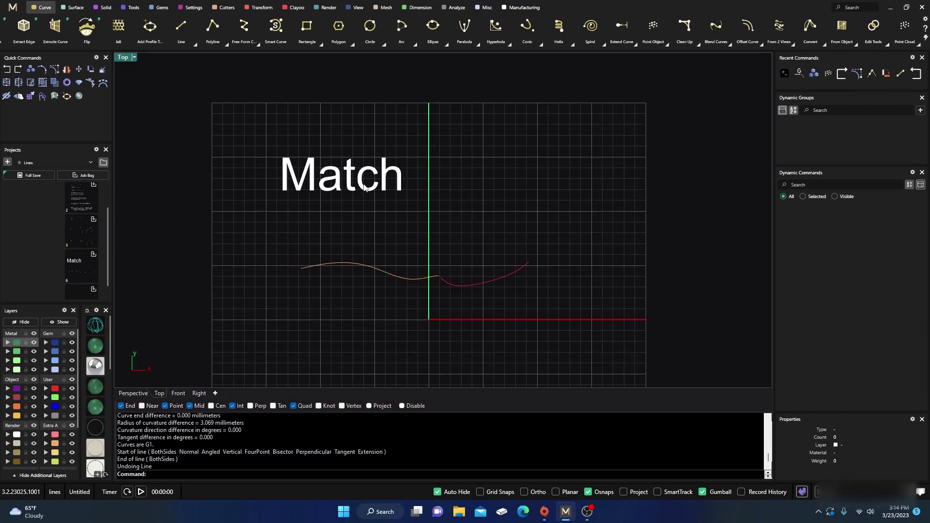
pyautogui.scroll(5, 429, 280)
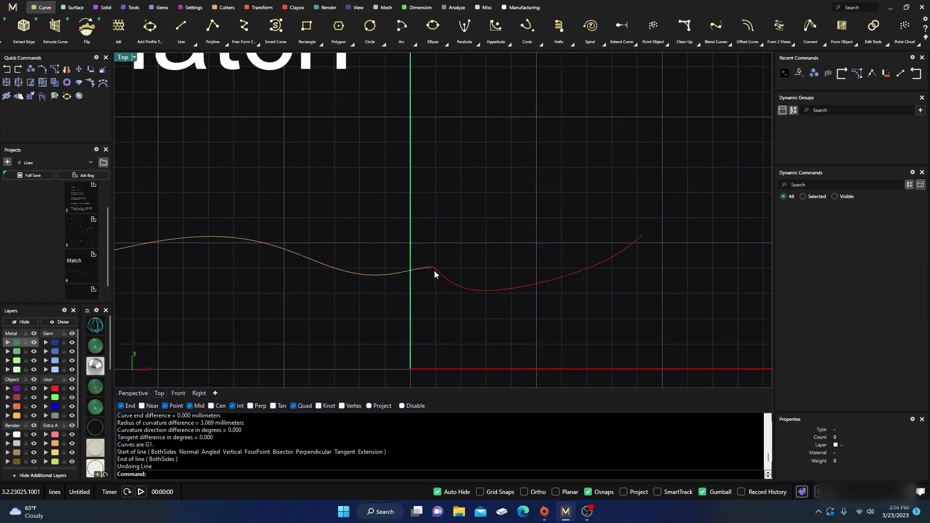
pyautogui.click(9, 70)
pyautogui.click(9, 71)
pyautogui.click(357, 204)
pyautogui.scroll(4, 425, 267)
pyautogui.scroll(3, 415, 229)
pyautogui.scroll(-6, 356, 178)
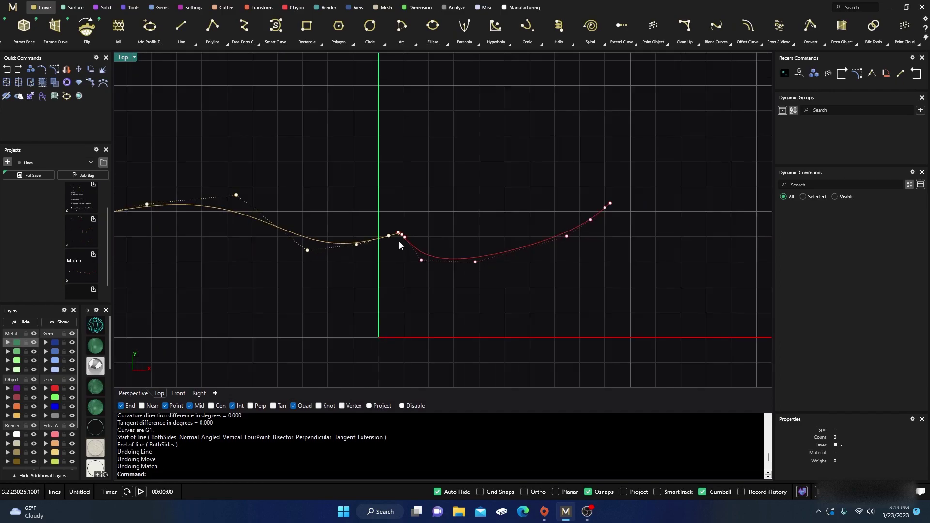
pyautogui.scroll(-2, 399, 245)
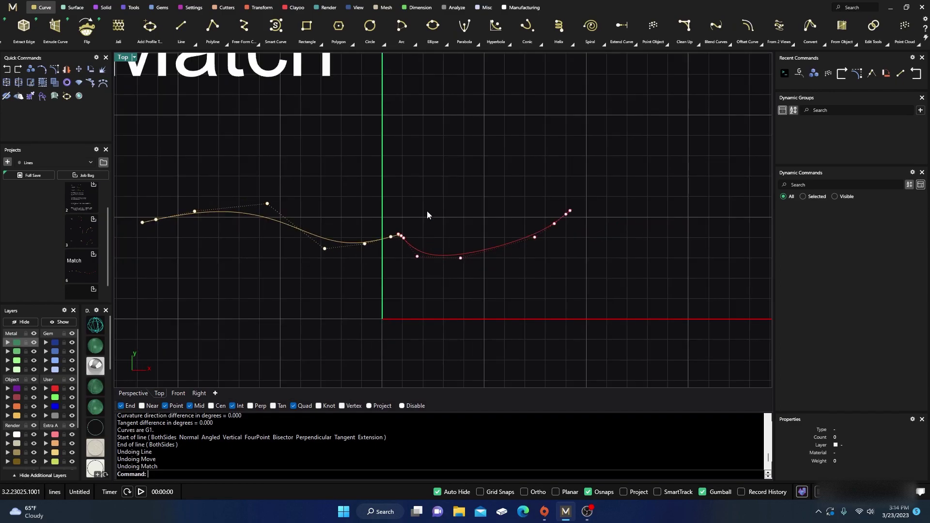
pyautogui.scroll(-3, 426, 211)
pyautogui.moveTo(457, 243); pyautogui.dragTo(457, 246, button='right')
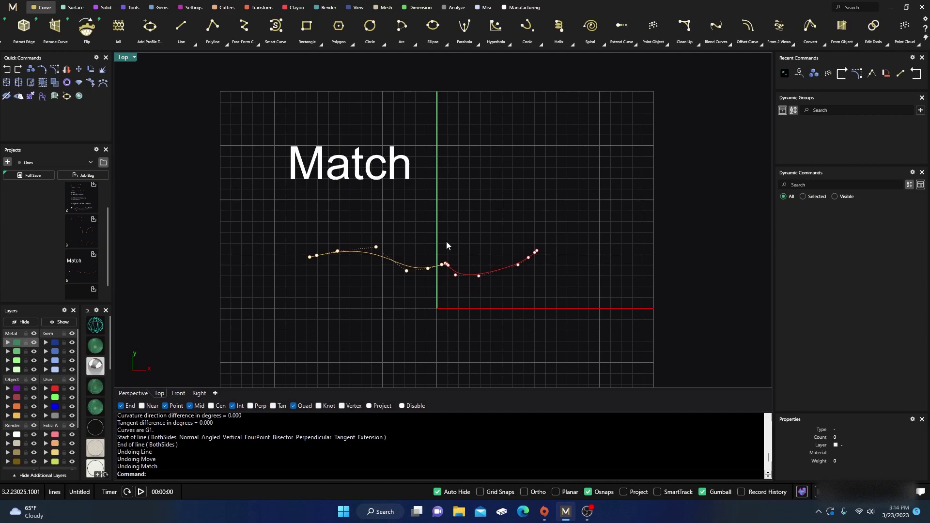